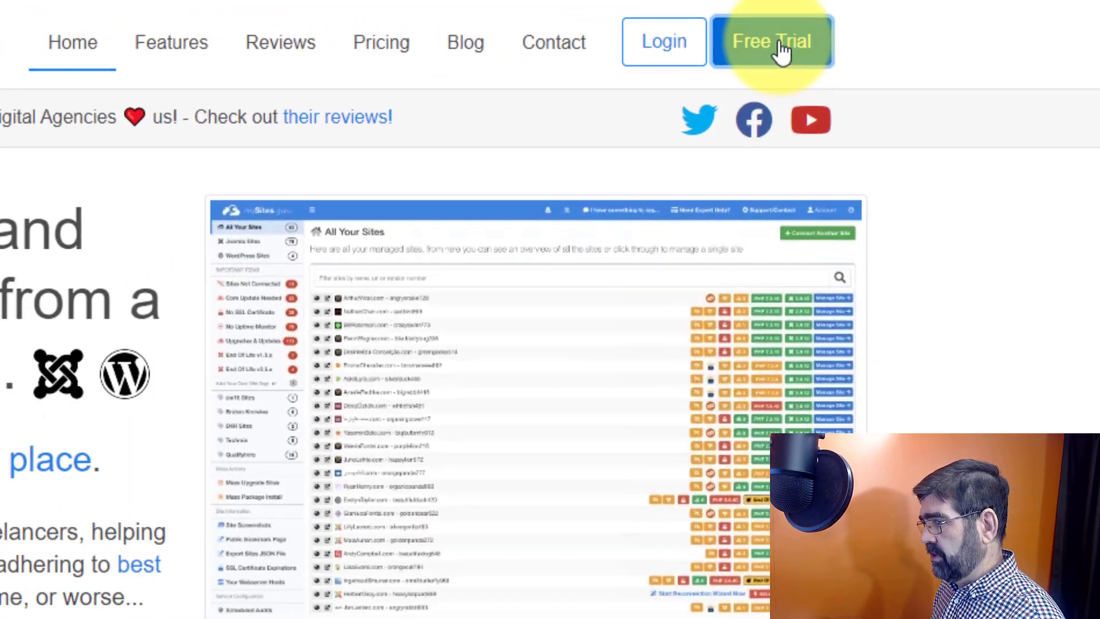
# Sign up for a free mySites.guru trial by submitting the completed registration form.
pyautogui.click(781, 46)
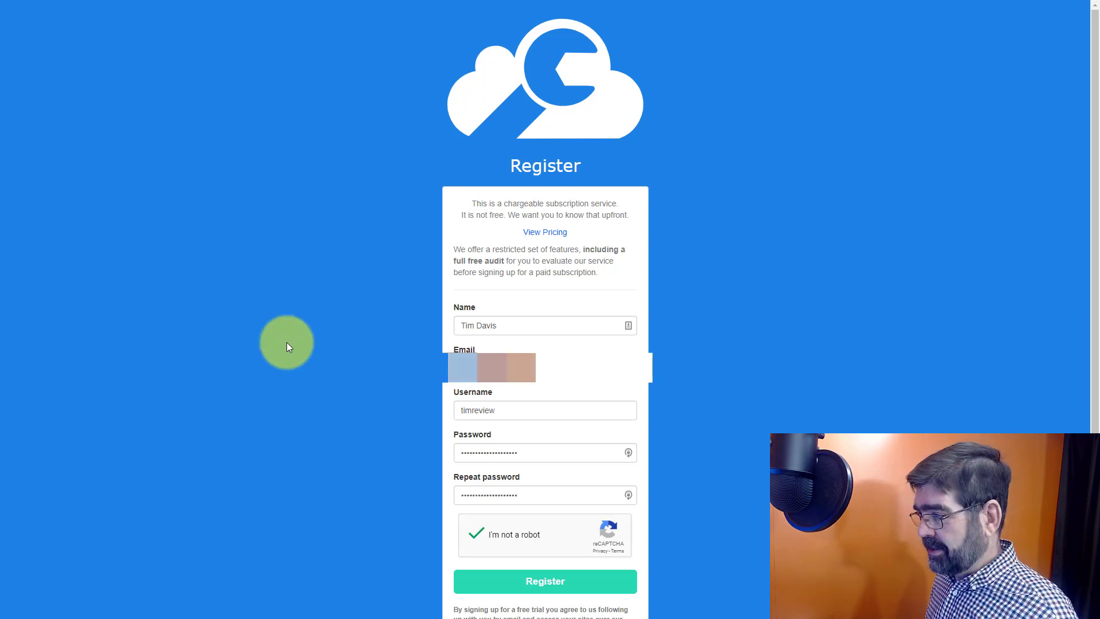
pyautogui.scroll(-3, 286, 343)
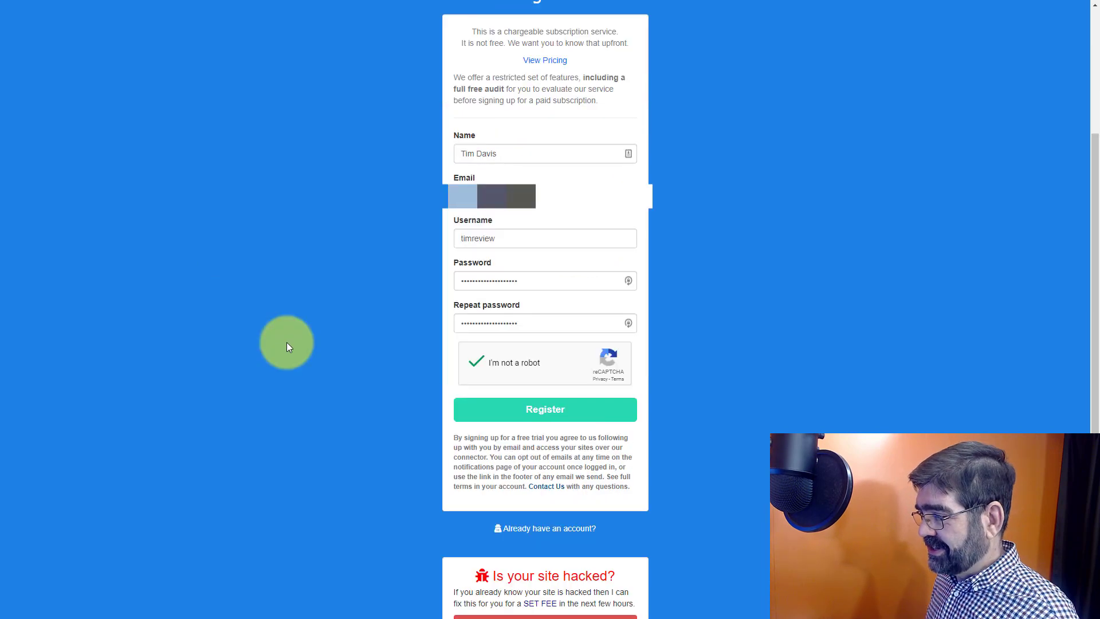
pyautogui.click(565, 411)
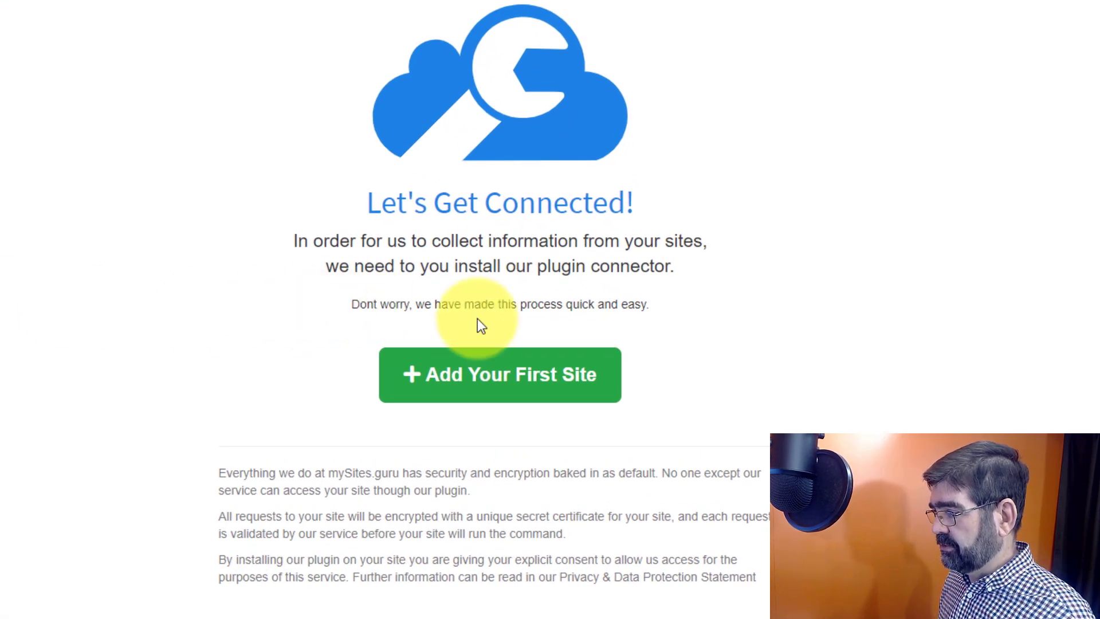
# Start adding a first site as Joomla and copy its unique connector install link.
pyautogui.click(509, 375)
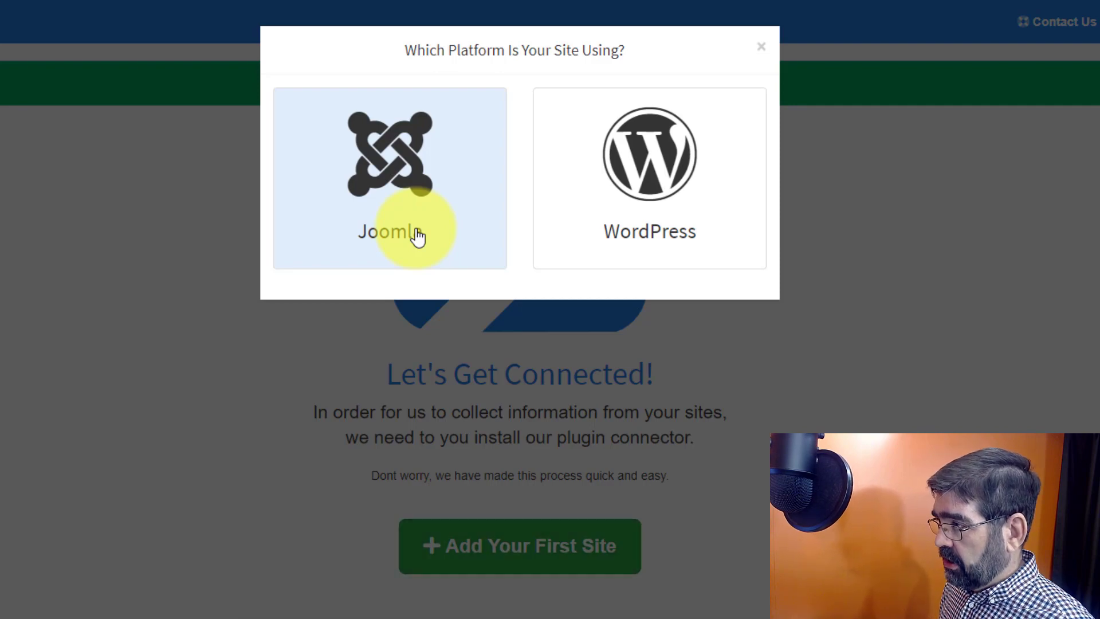
pyautogui.click(418, 235)
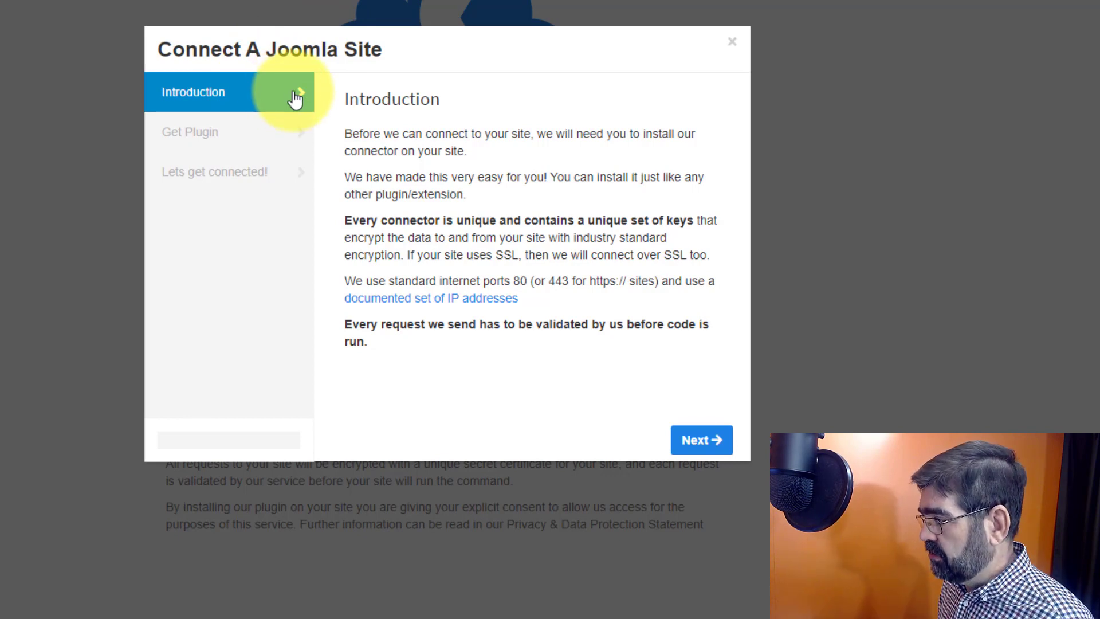
pyautogui.click(701, 440)
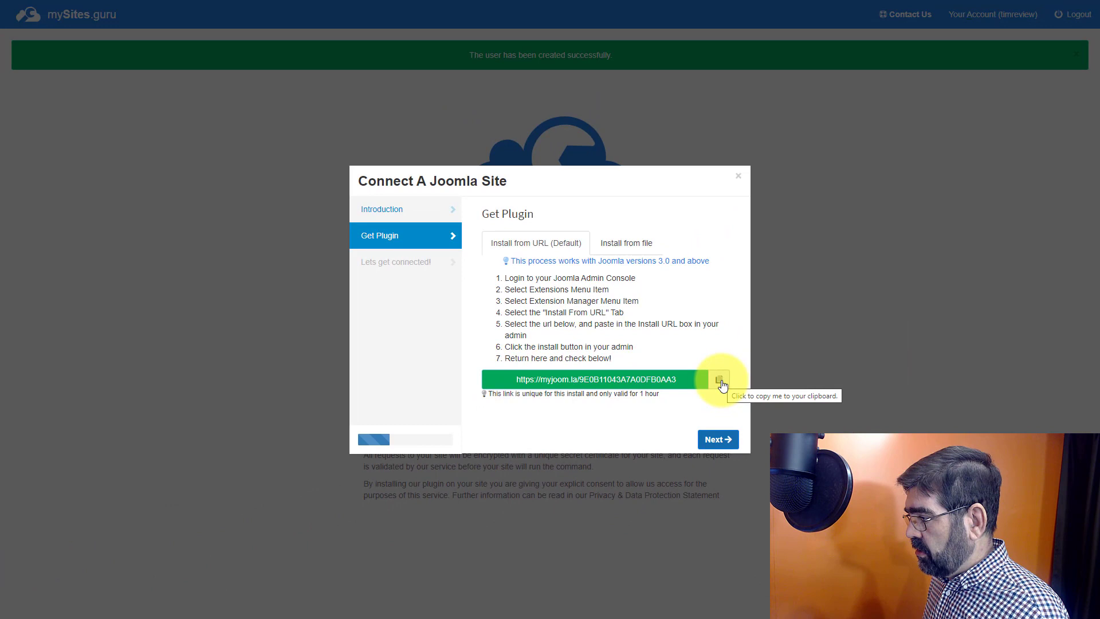
pyautogui.click(721, 382)
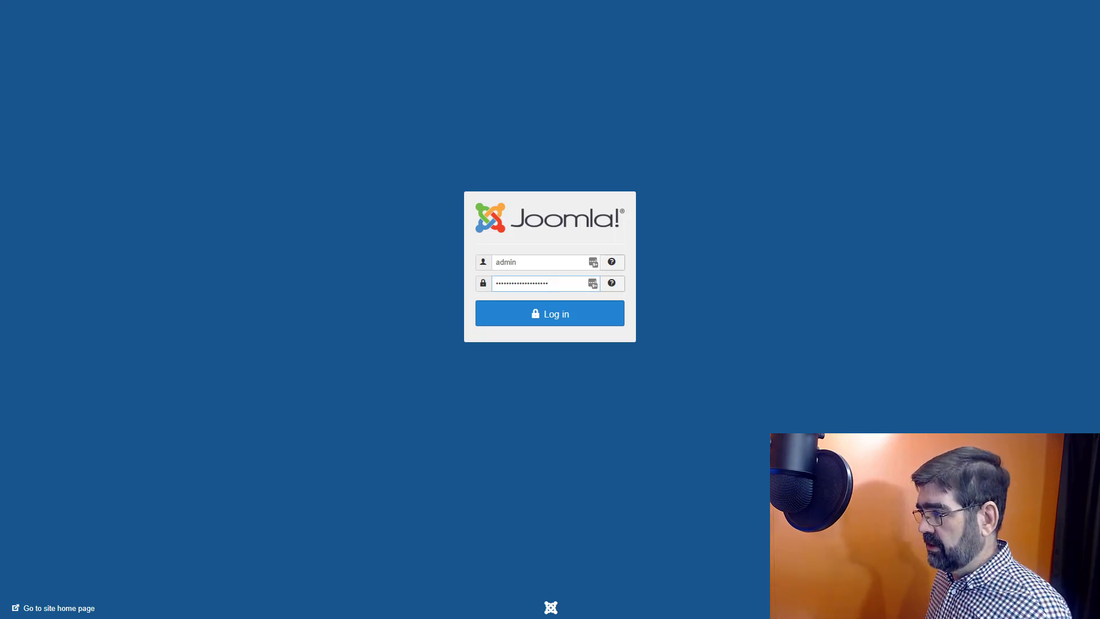
# Sign in to Joomla admin and paste the connector link into Extensions > Install from URL.
pyautogui.click(520, 315)
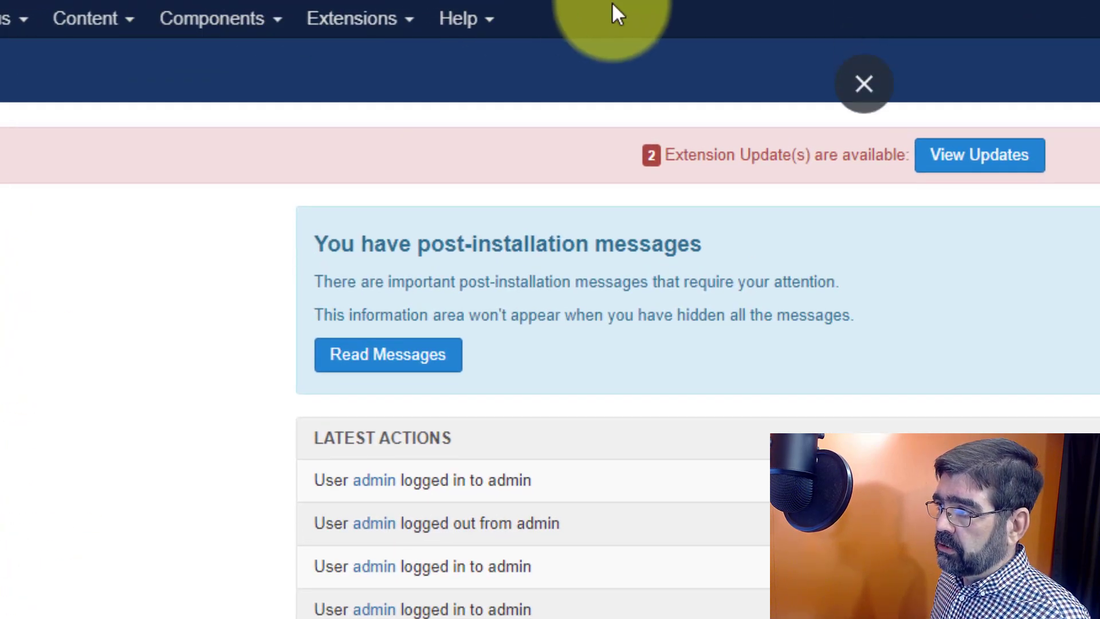
pyautogui.click(378, 47)
pyautogui.moveTo(378, 61)
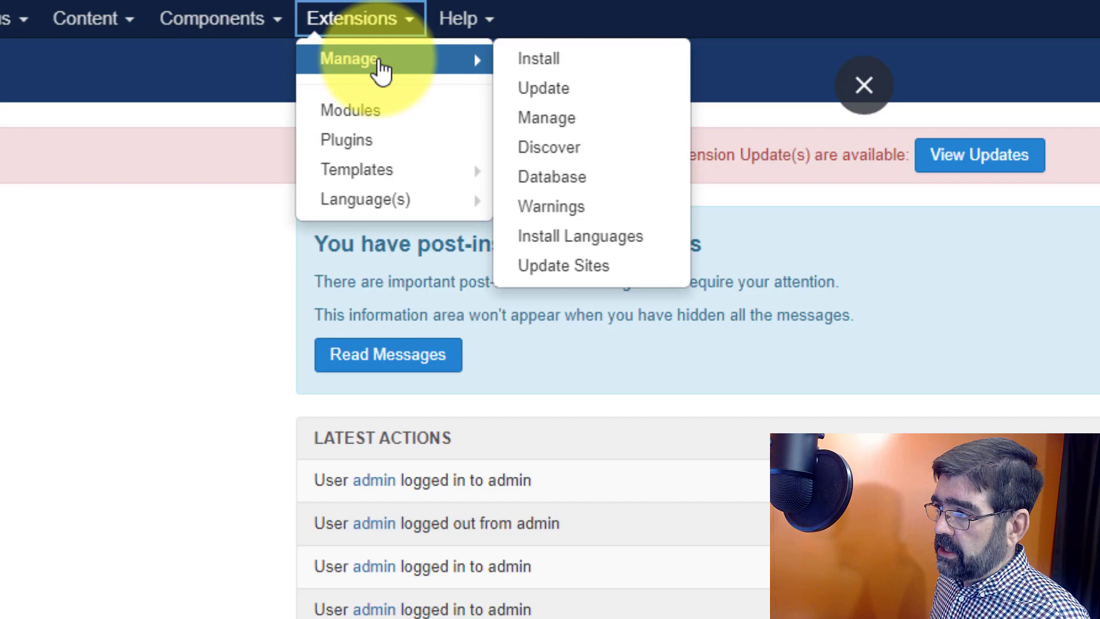
pyautogui.click(521, 63)
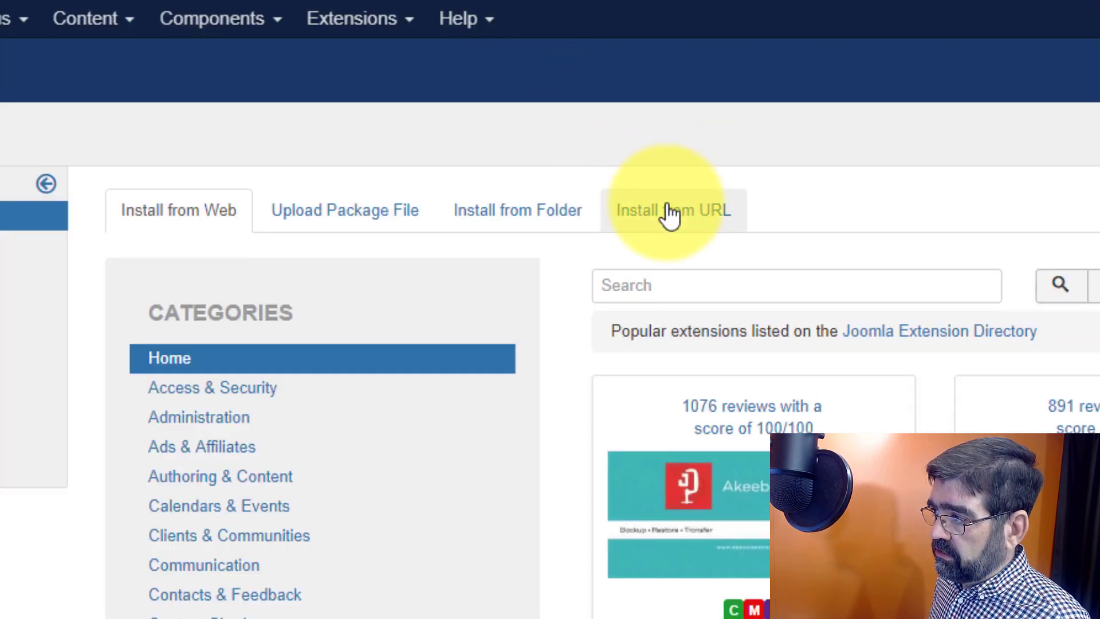
pyautogui.click(669, 214)
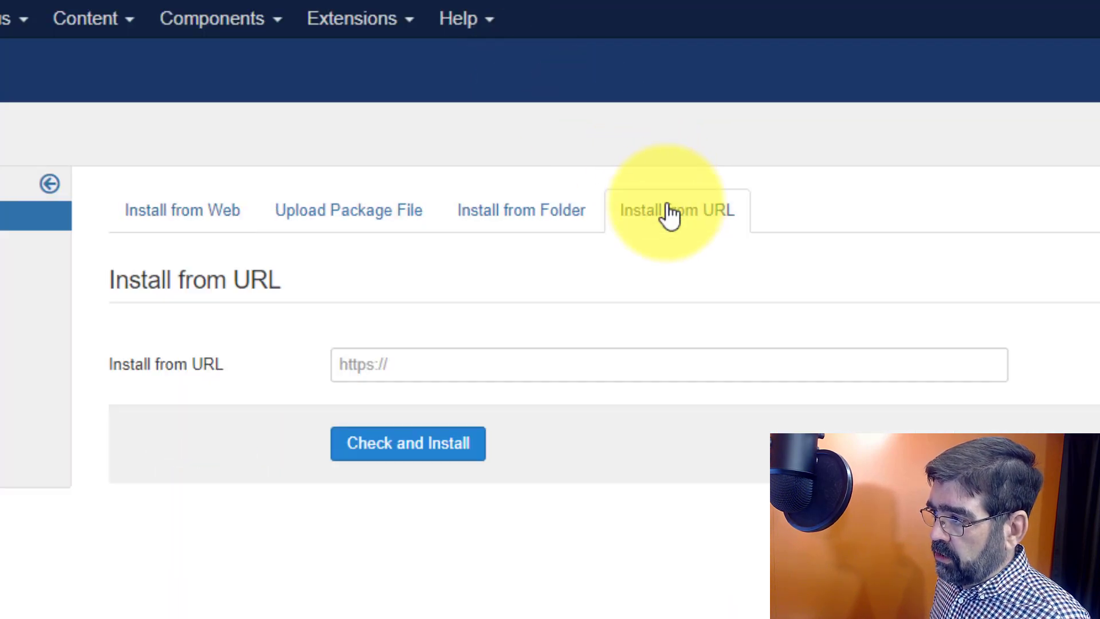
pyautogui.click(601, 365)
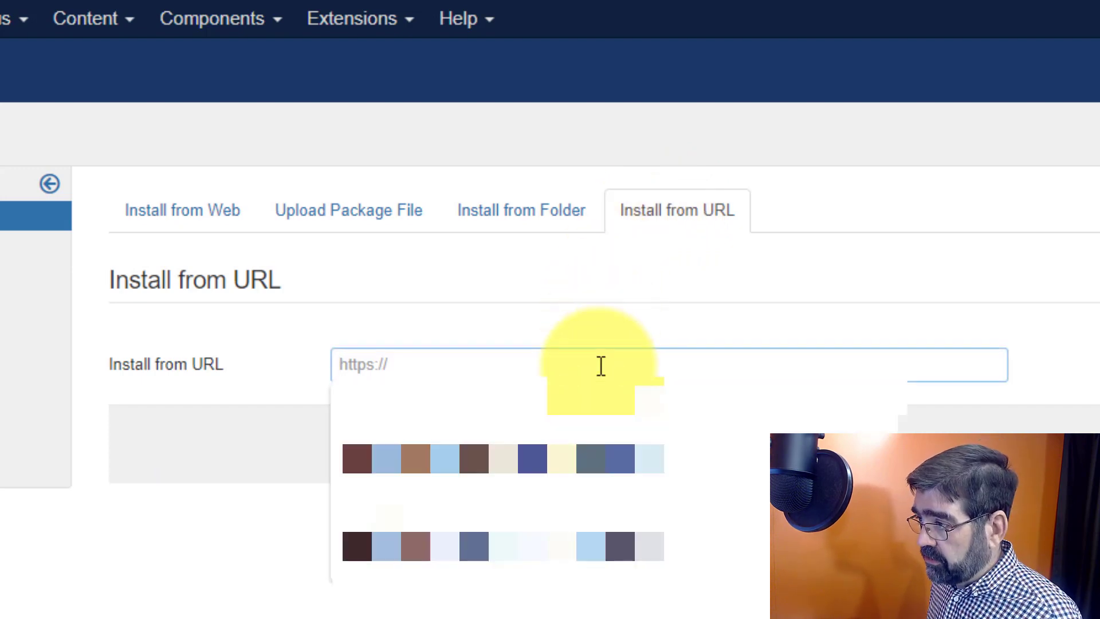
pyautogui.hotkey('ctrl', 'v')
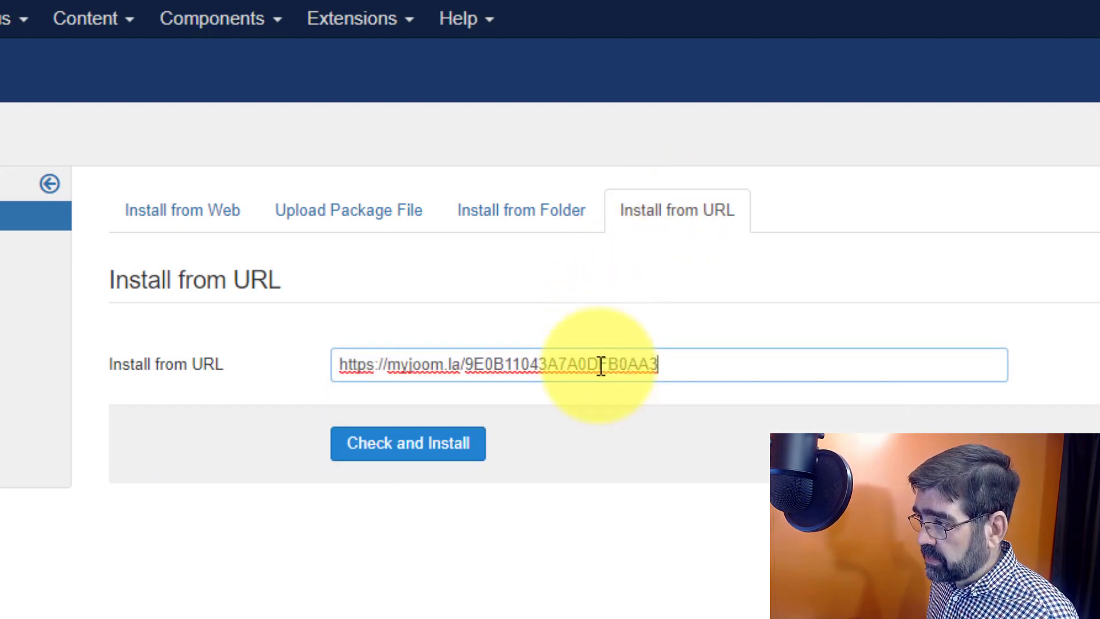
# Install the mySites.guru connector in Joomla from the pasted link.
pyautogui.click(425, 456)
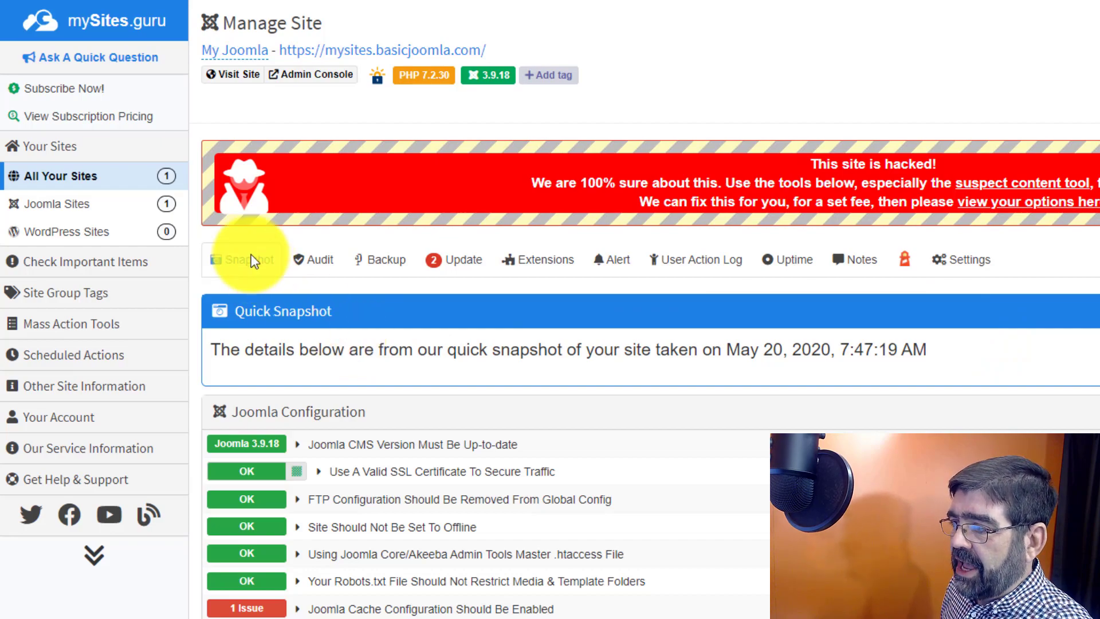
pyautogui.scroll(-5, 599, 442)
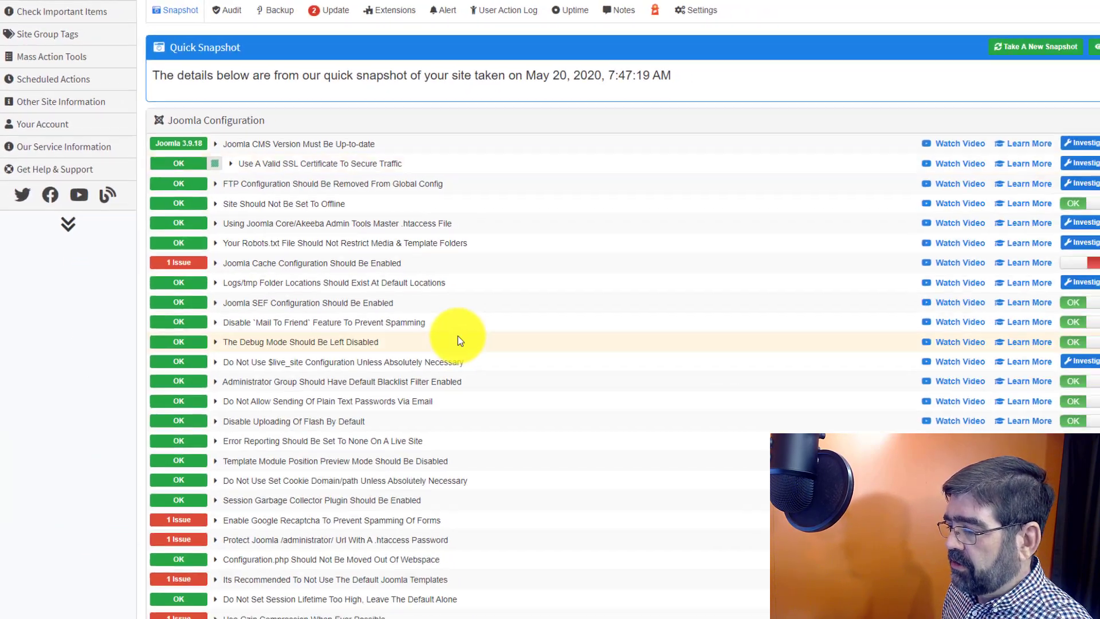
pyautogui.scroll(-1, 442, 321)
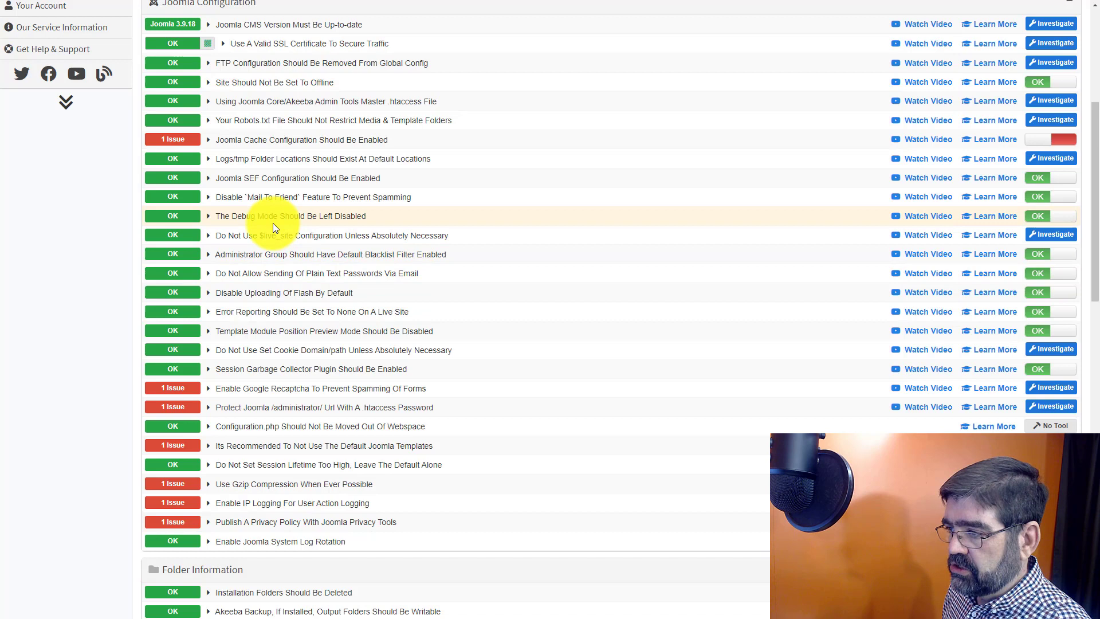
pyautogui.scroll(-2, 273, 227)
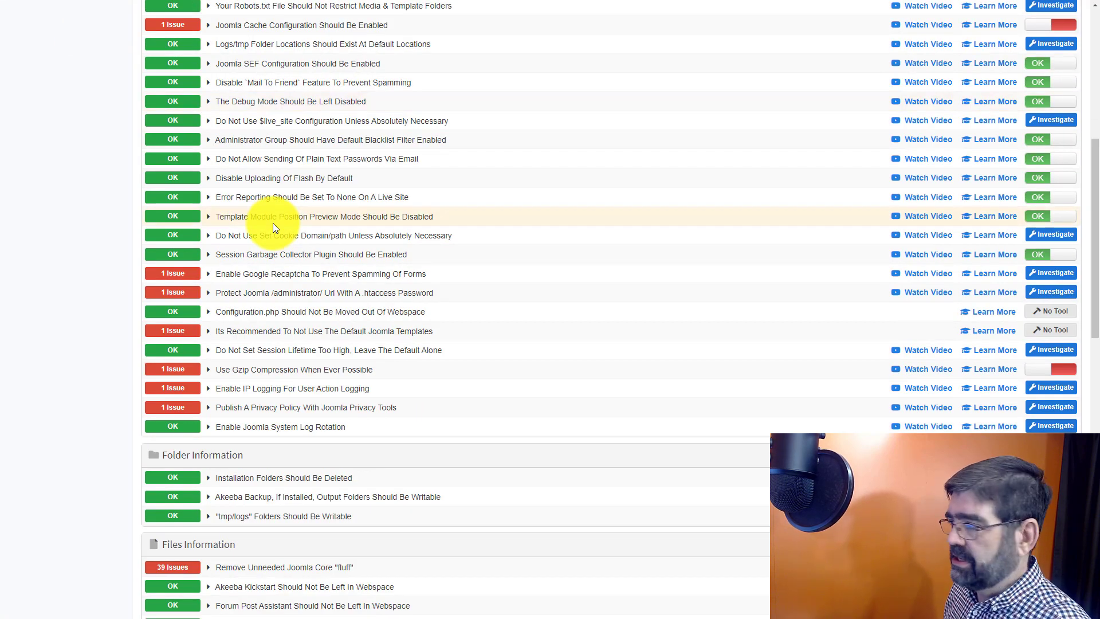
pyautogui.scroll(2, 273, 227)
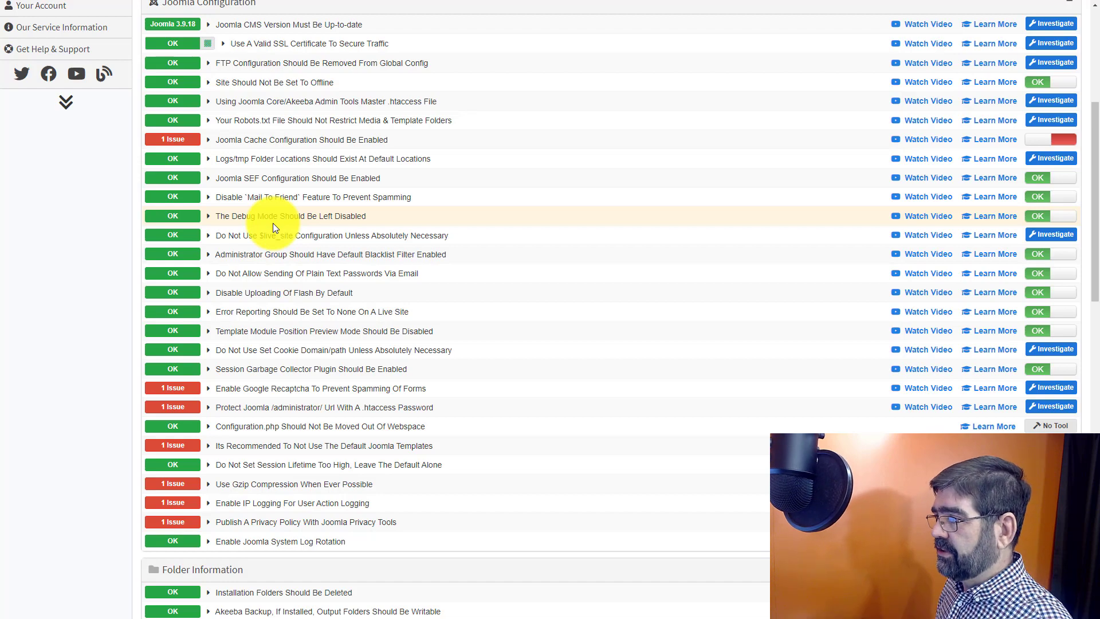
pyautogui.scroll(3, 664, 258)
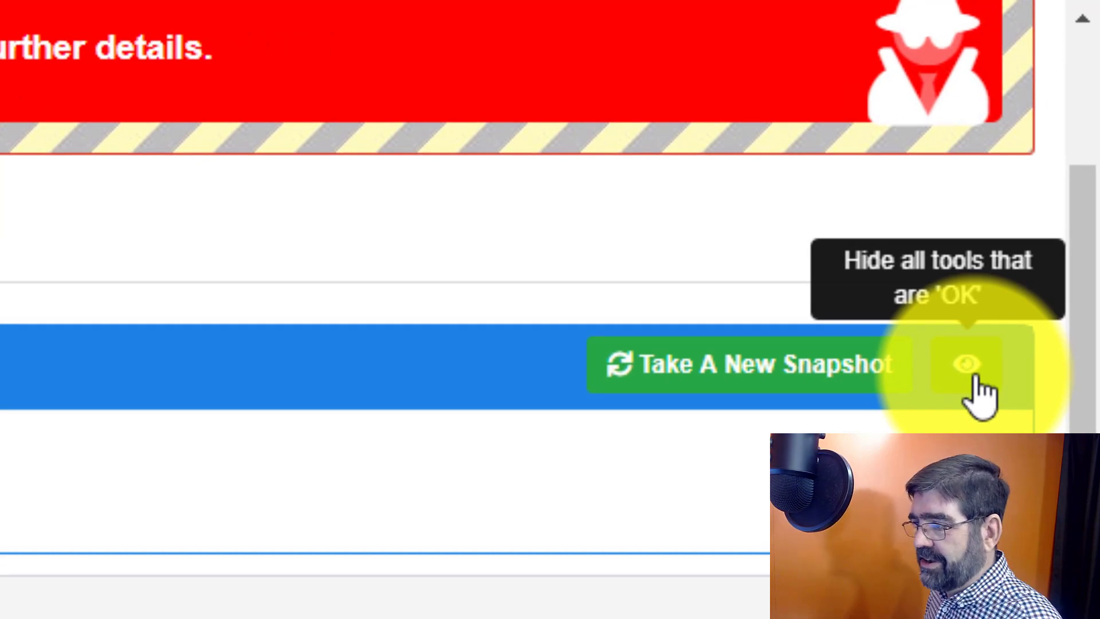
# Hide all OK Quick Snapshot checks and review the remaining failures.
pyautogui.click(981, 395)
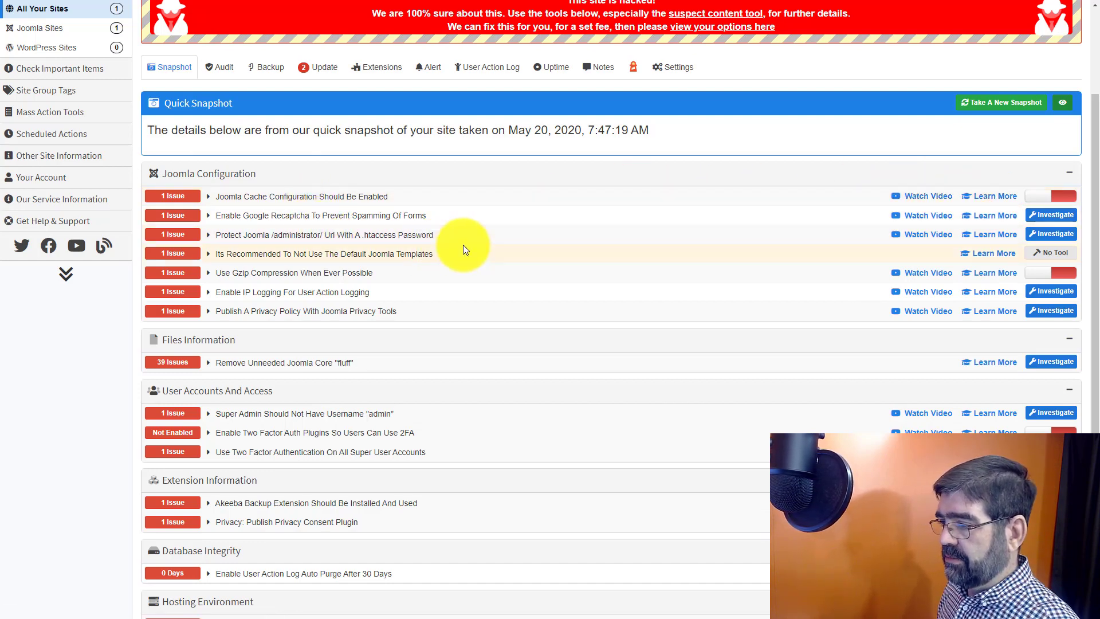
pyautogui.scroll(-1, 484, 238)
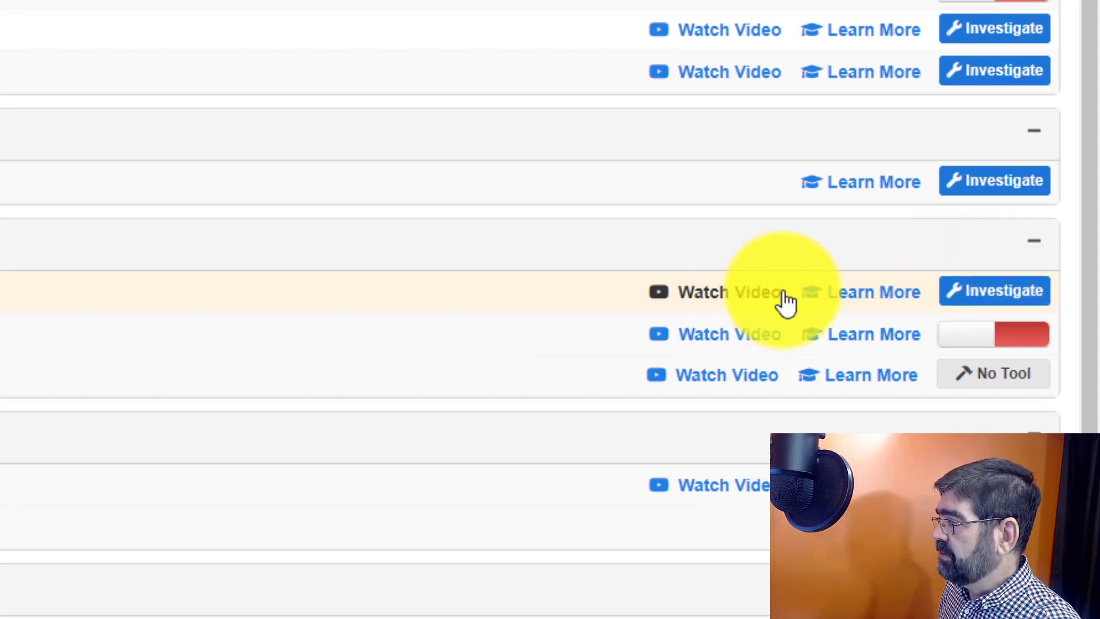
# Investigate the 'Super Admin Should Not Have Username admin' check, then hide passing checks again.
pyautogui.click(985, 301)
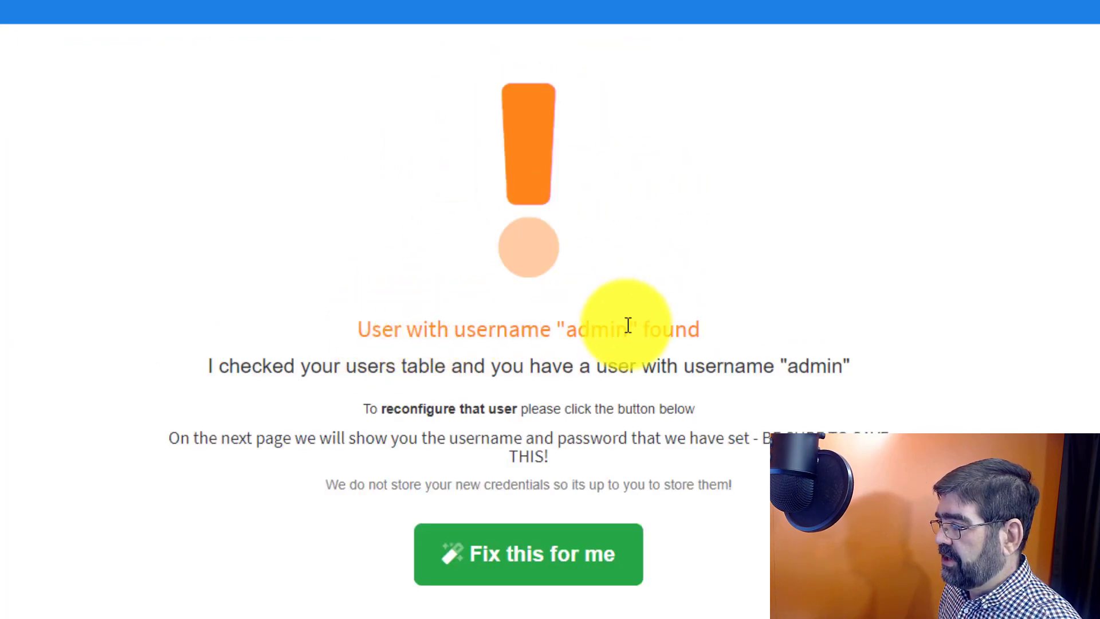
pyautogui.scroll(-1, 802, 281)
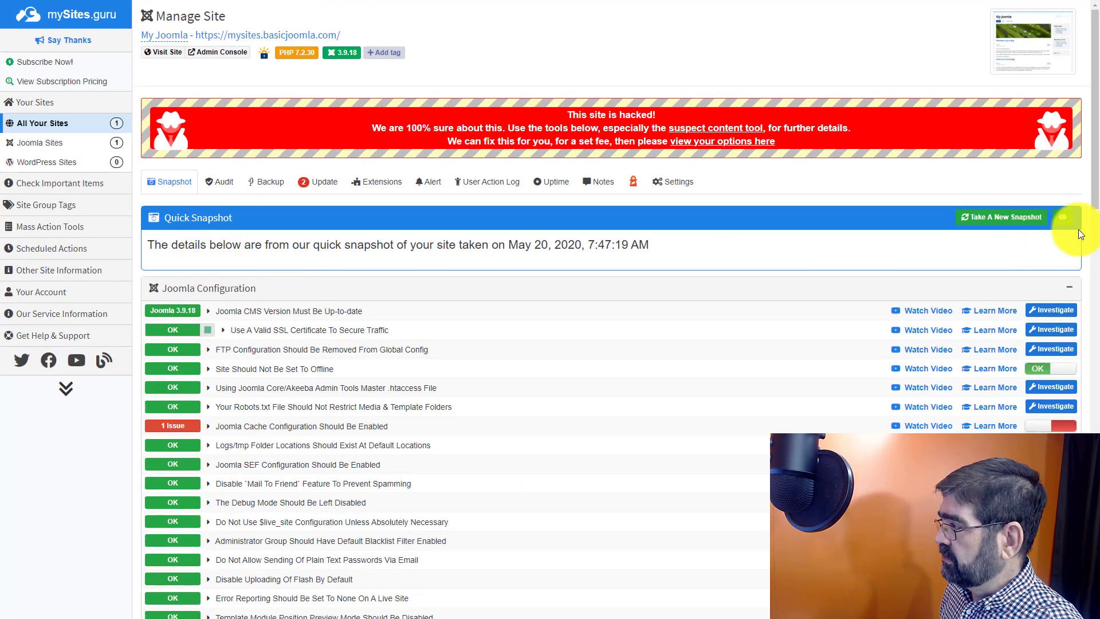
pyautogui.click(1063, 217)
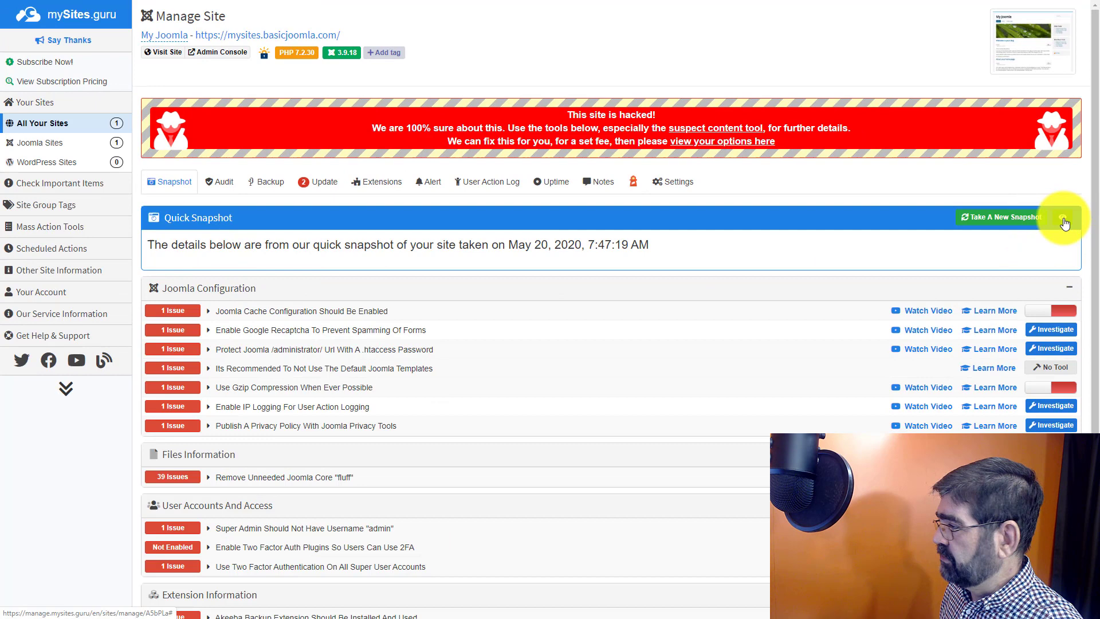
pyautogui.scroll(-1, 579, 382)
pyautogui.scroll(-2, 575, 383)
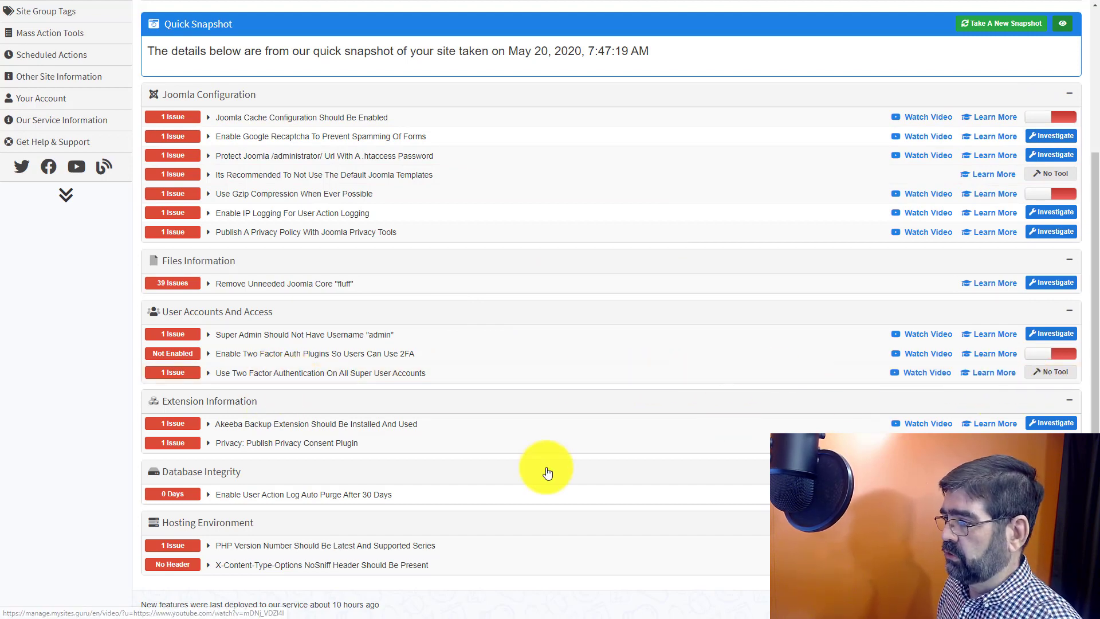
pyautogui.scroll(3, 548, 473)
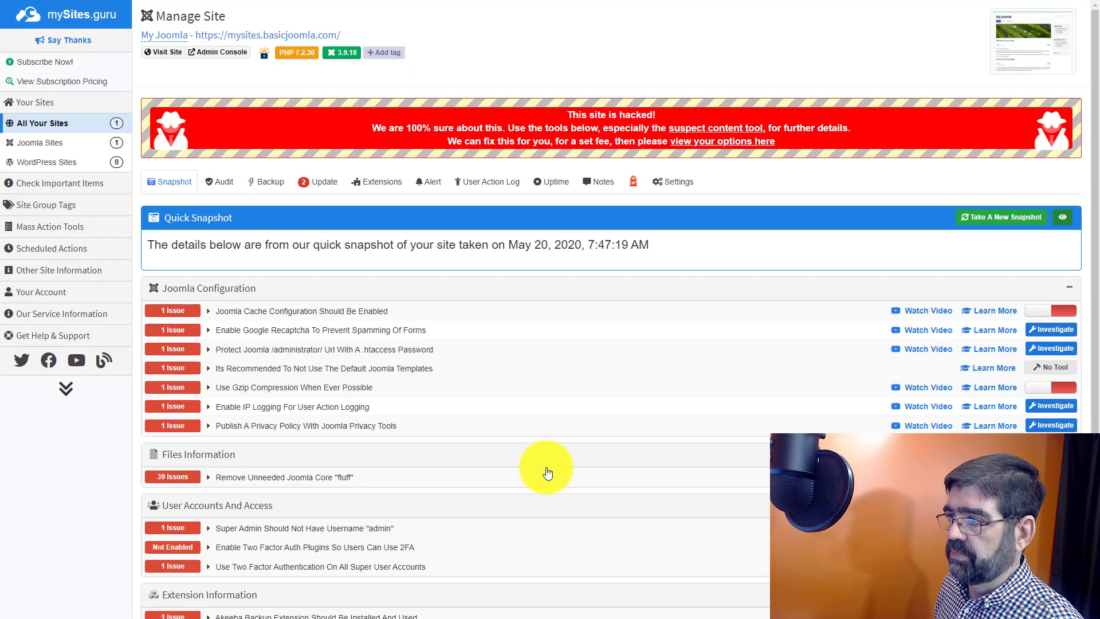
# Open the complete site audit and hide every check that passed.
pyautogui.click(214, 183)
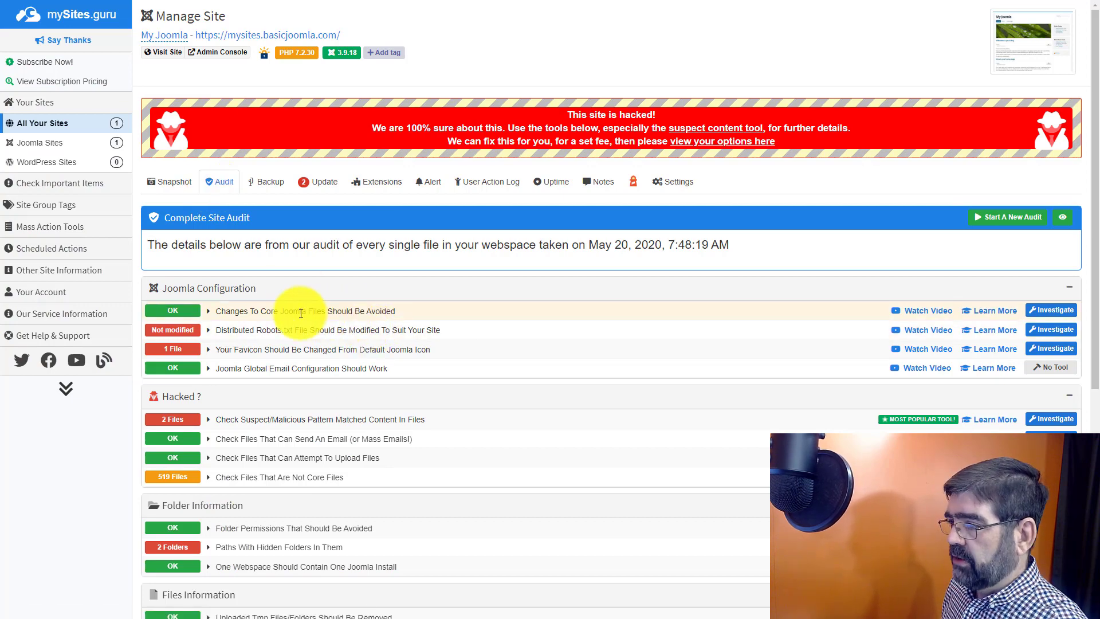
pyautogui.scroll(-2, 263, 304)
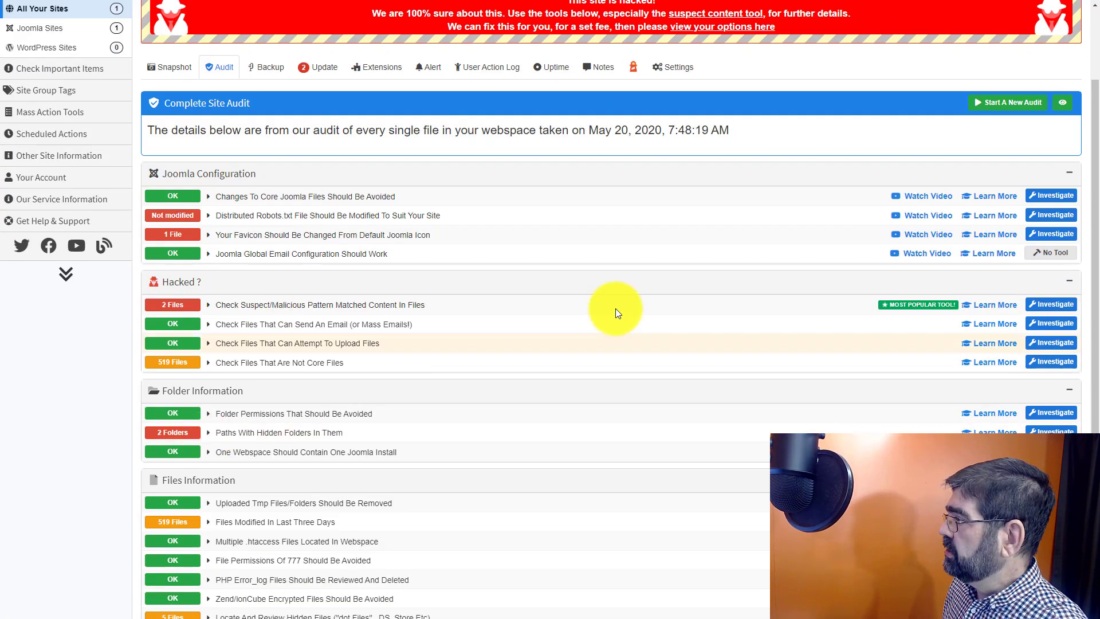
pyautogui.scroll(2, 629, 304)
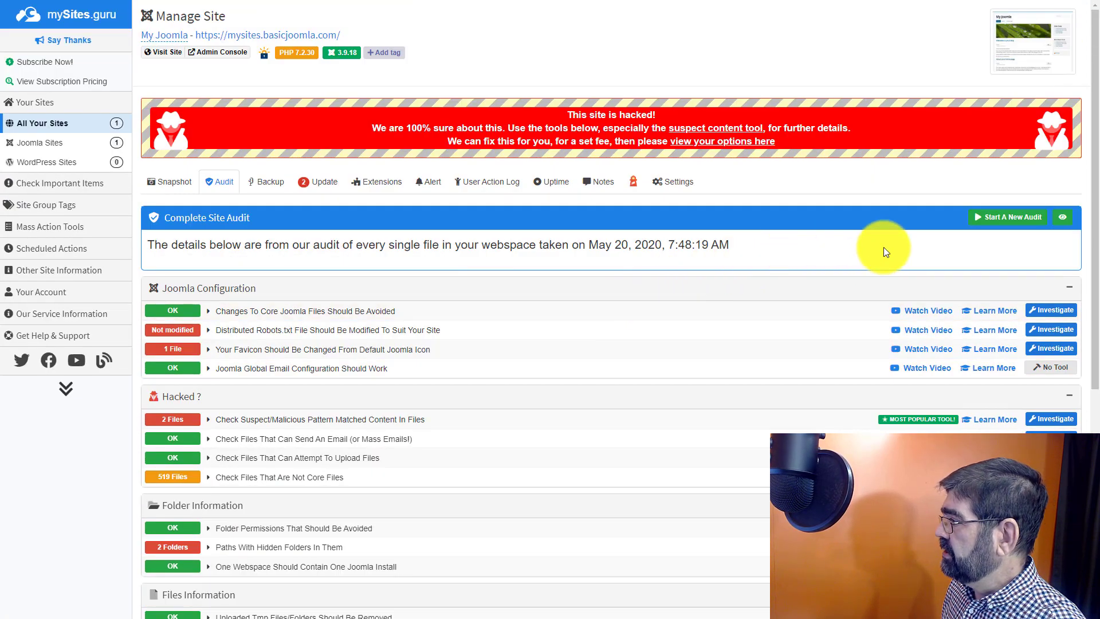
pyautogui.click(1063, 217)
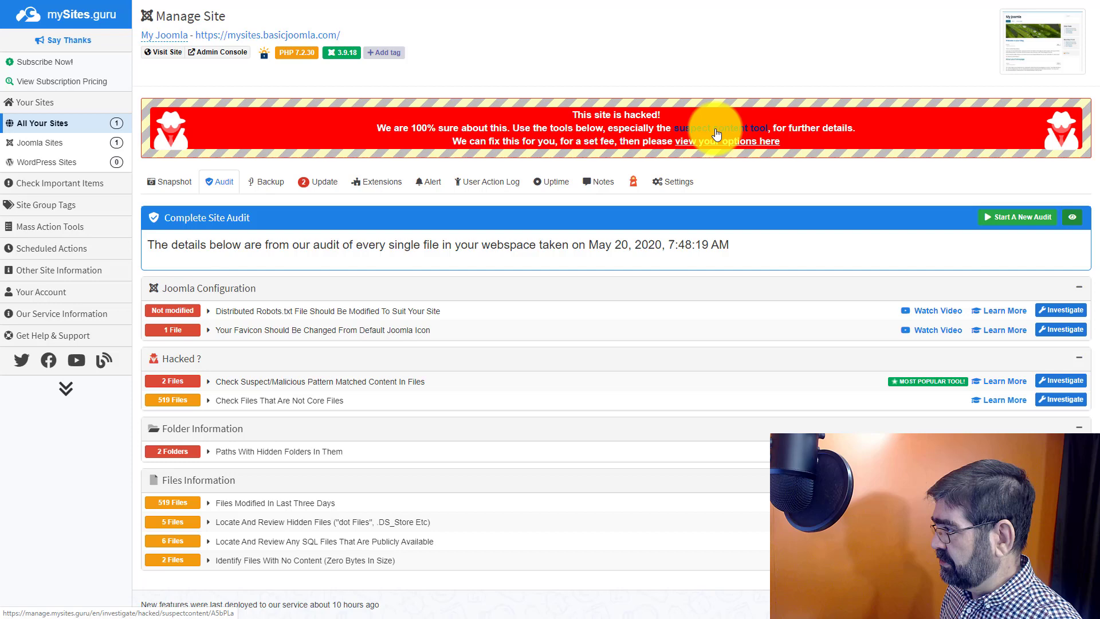
# Investigate the files matched by suspect/malicious code patterns, including /plugins/system/green.php.
pyautogui.click(1057, 382)
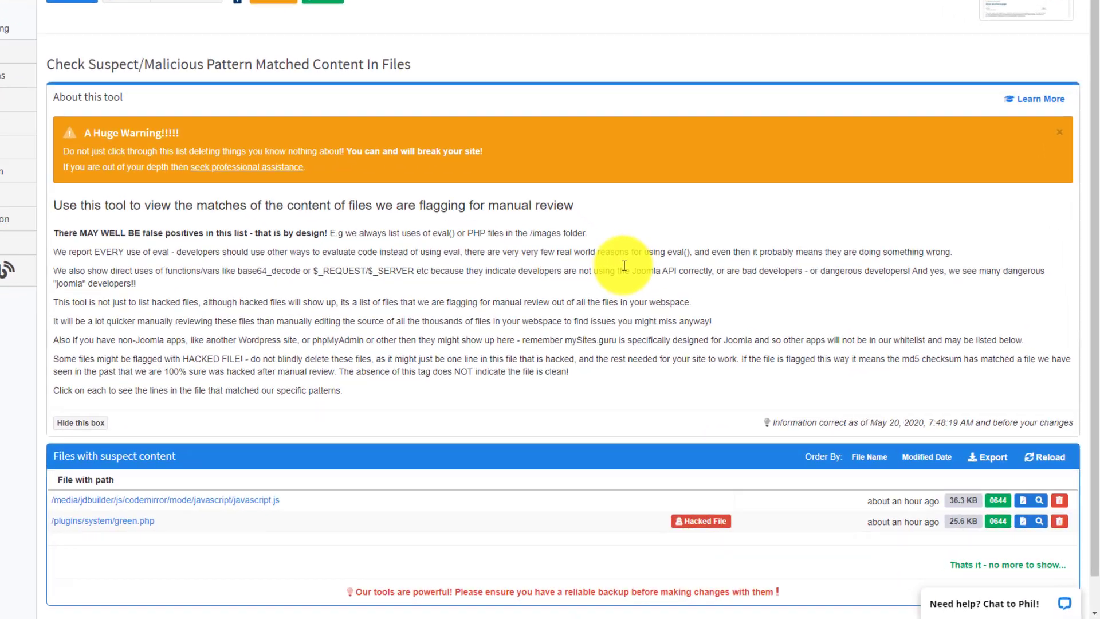
pyautogui.scroll(-1, 608, 254)
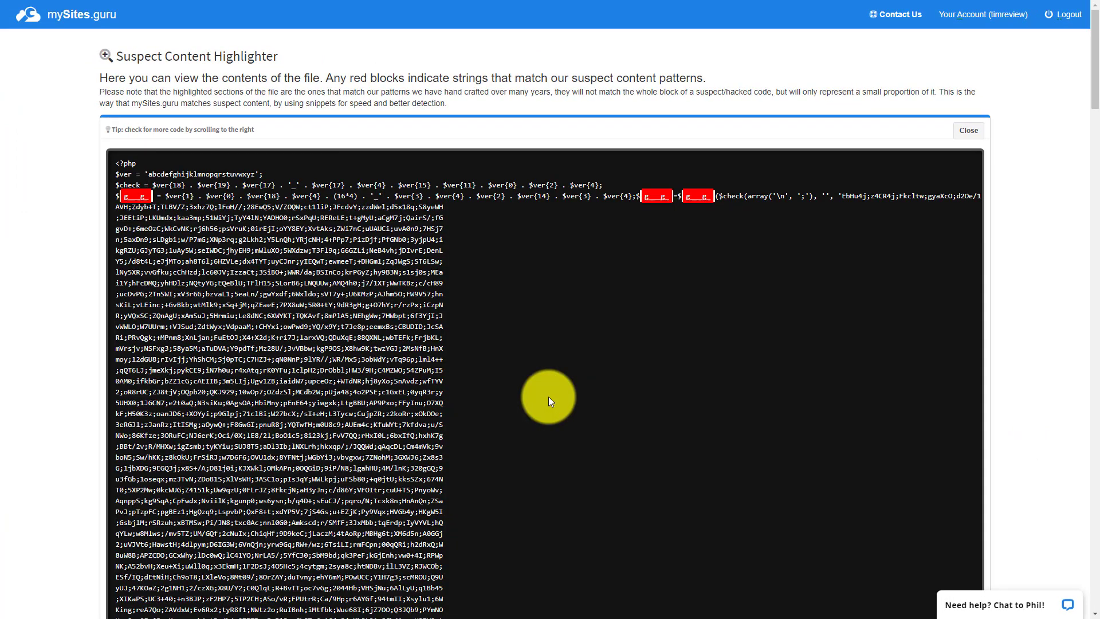
# Close the Suspect Content Highlighter and return to the site's Manage Site overview.
pyautogui.scroll(-20, 574, 389)
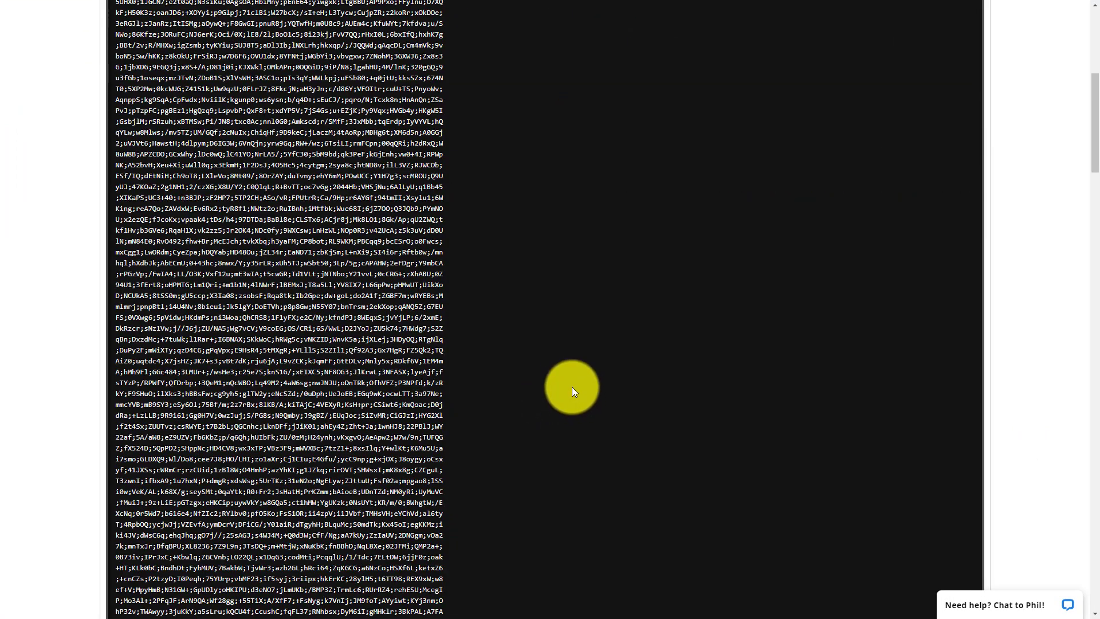
pyautogui.scroll(20, 572, 387)
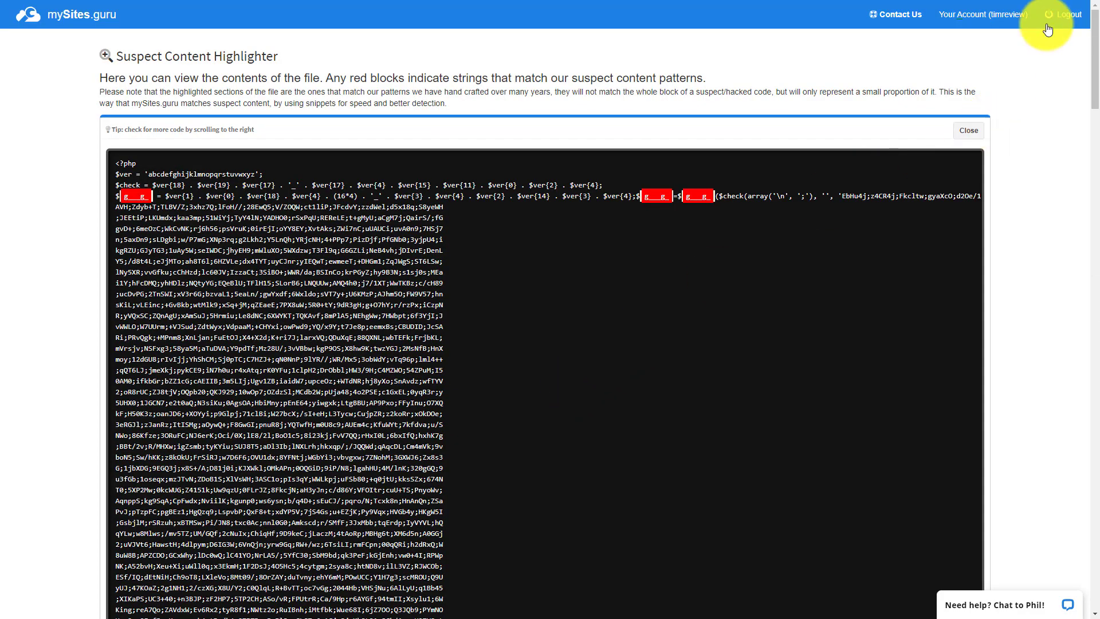
pyautogui.click(971, 124)
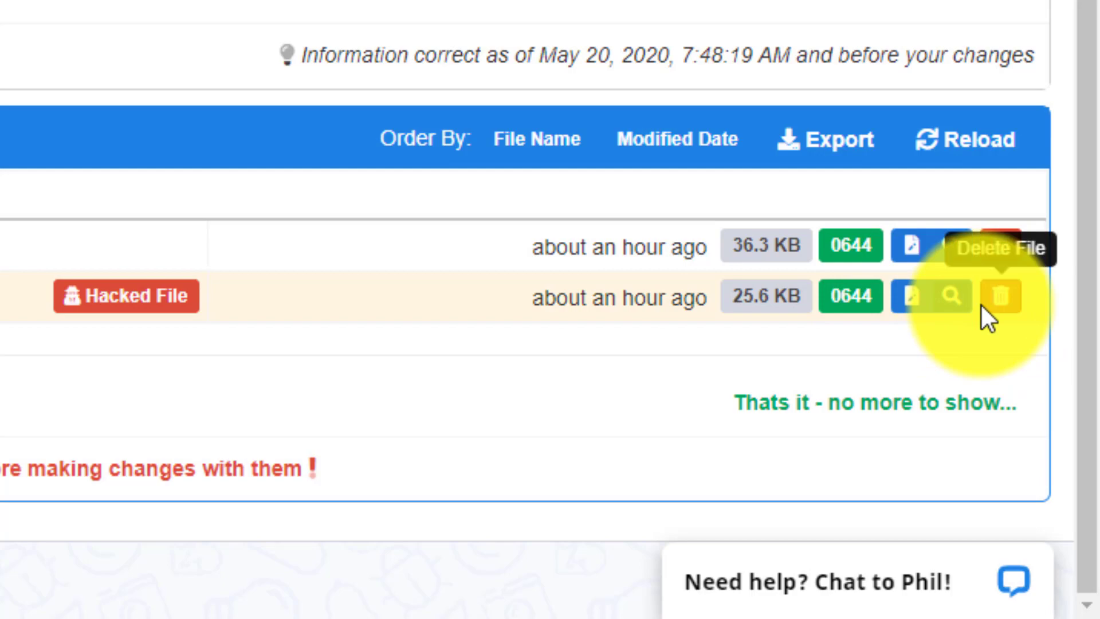
pyautogui.scroll(2, 550, 310)
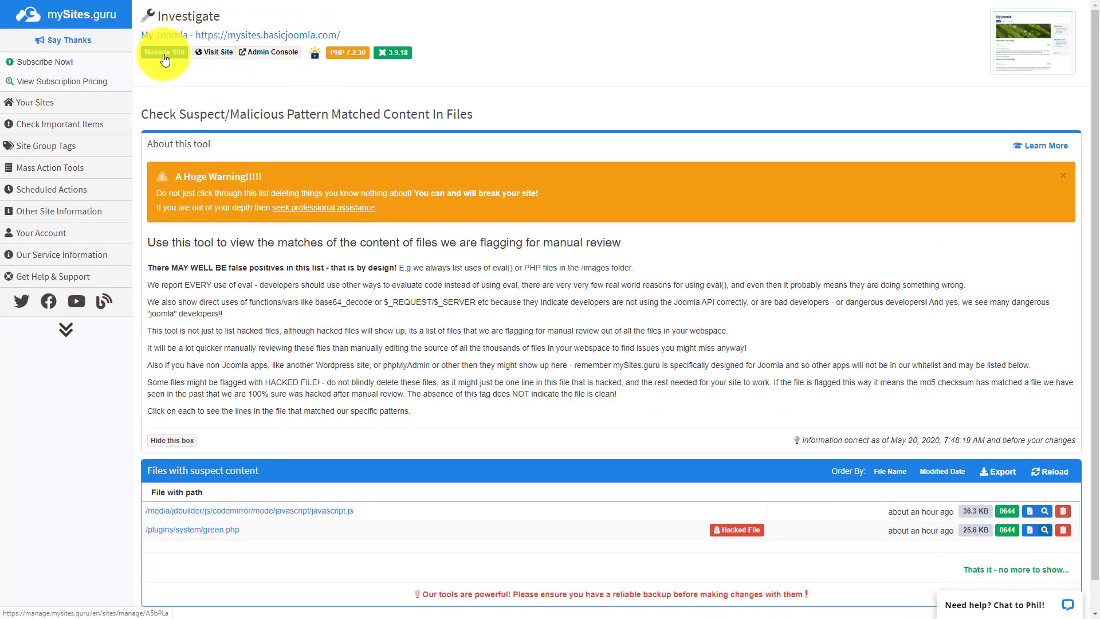
pyautogui.click(164, 53)
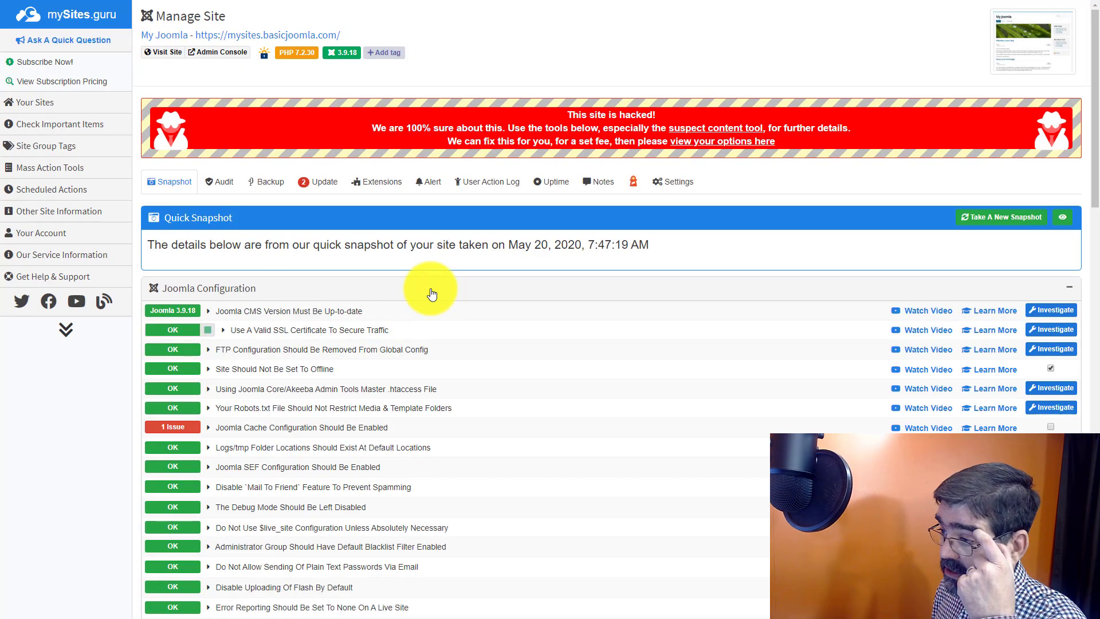
# Check the Audit and Backup tabs, then list updates for JD Admin Bar and JD Builder Package.
pyautogui.click(224, 183)
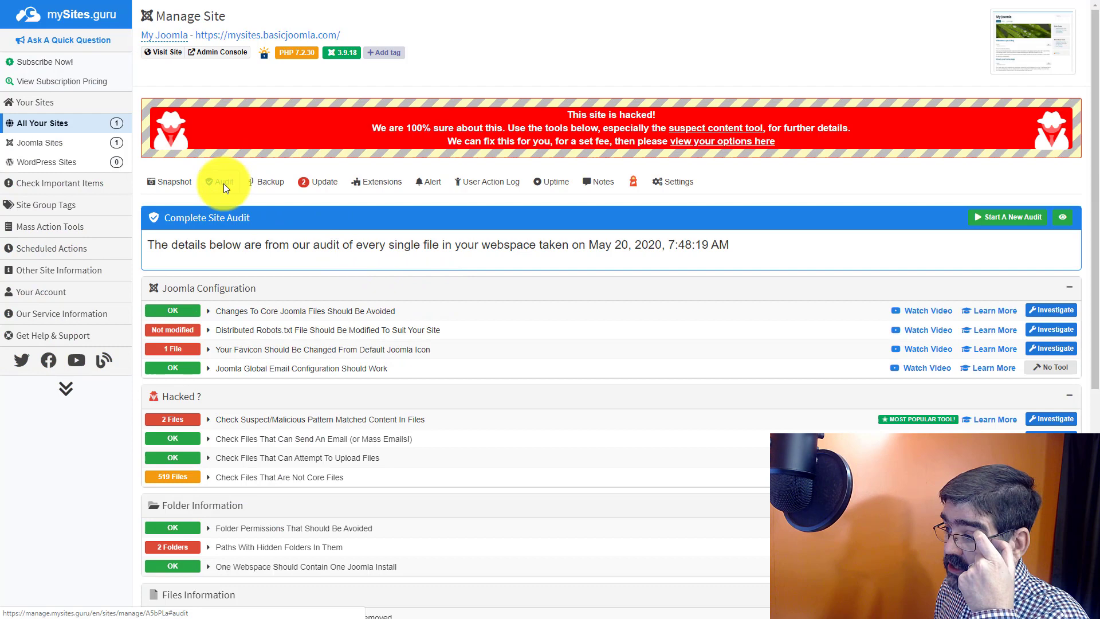
pyautogui.click(268, 184)
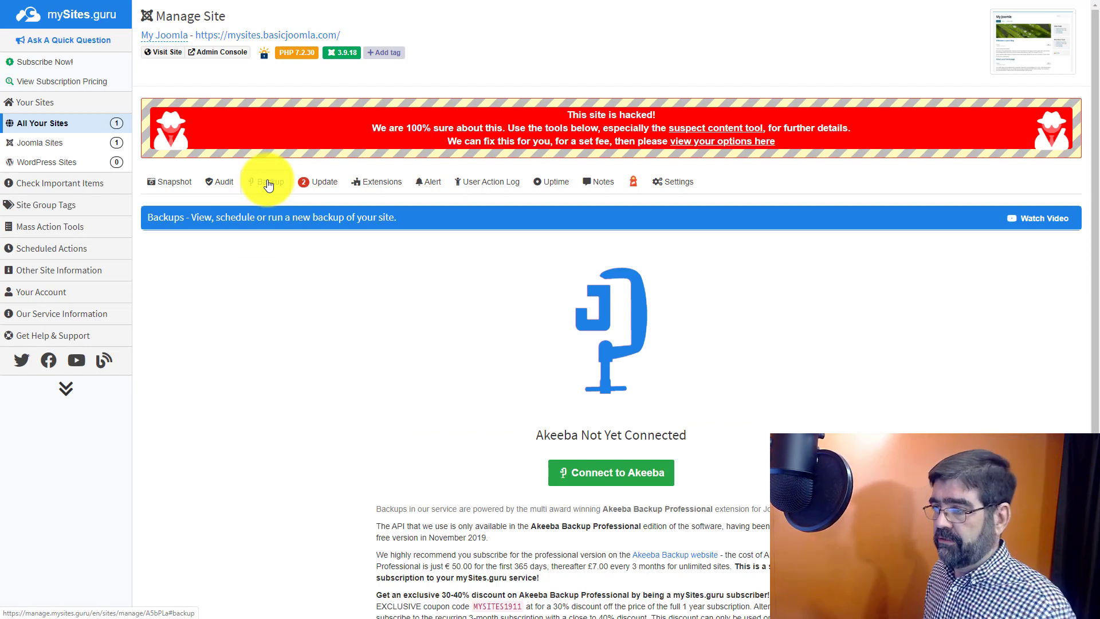
pyautogui.click(335, 188)
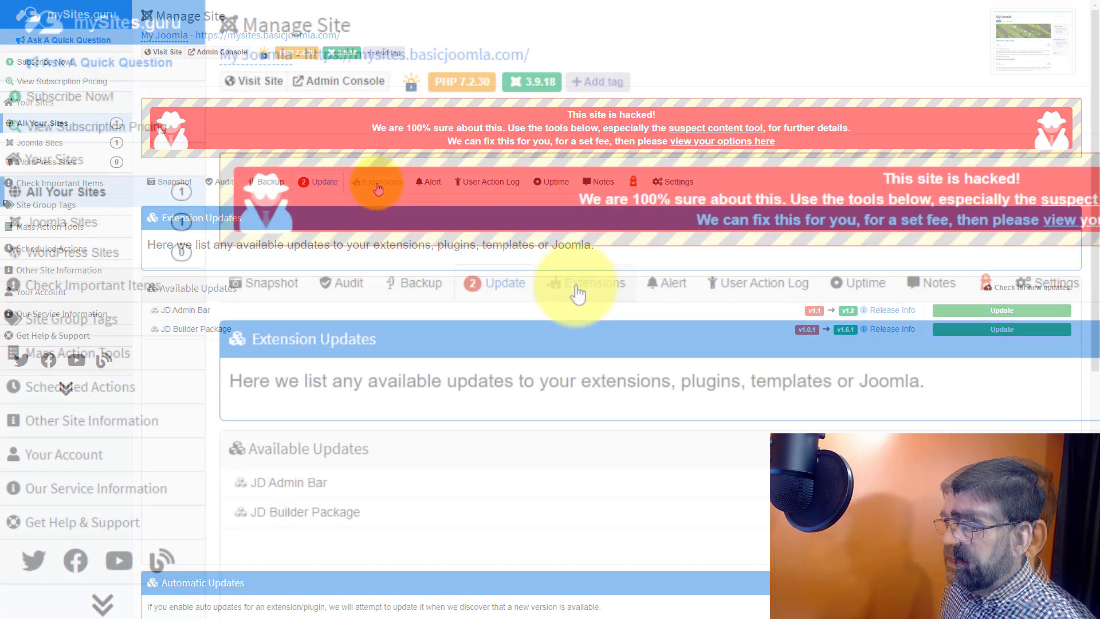
# Show the site's installed extensions, including JD Builder Component v1.0.1.
pyautogui.click(371, 186)
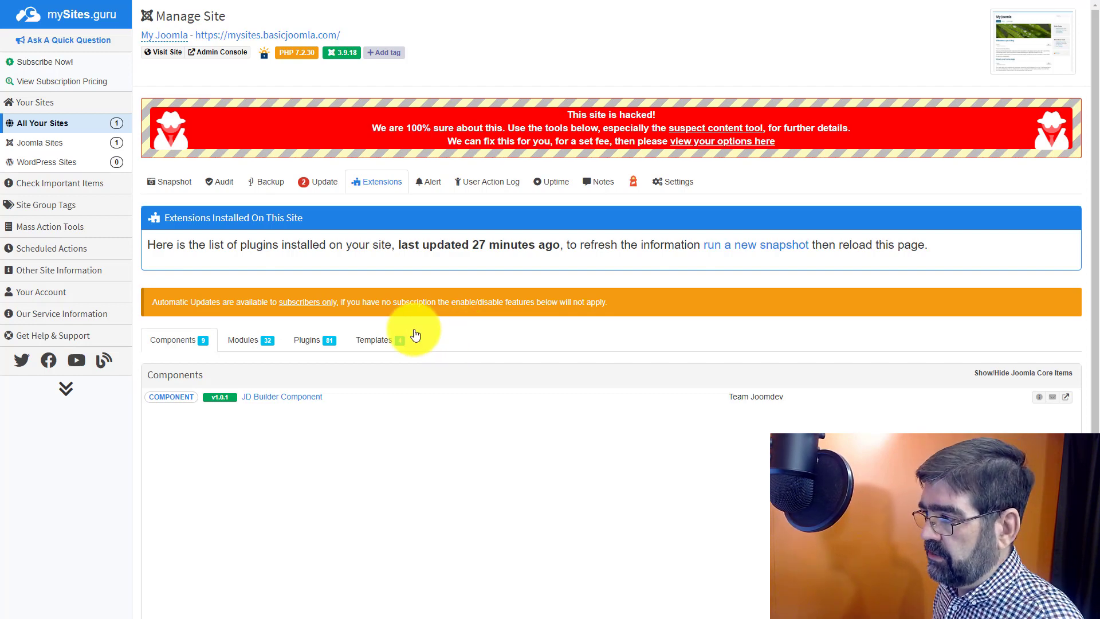
# Browse the Near Real-Time File Checks and SSL alerts, then view the User Action Log.
pyautogui.click(435, 184)
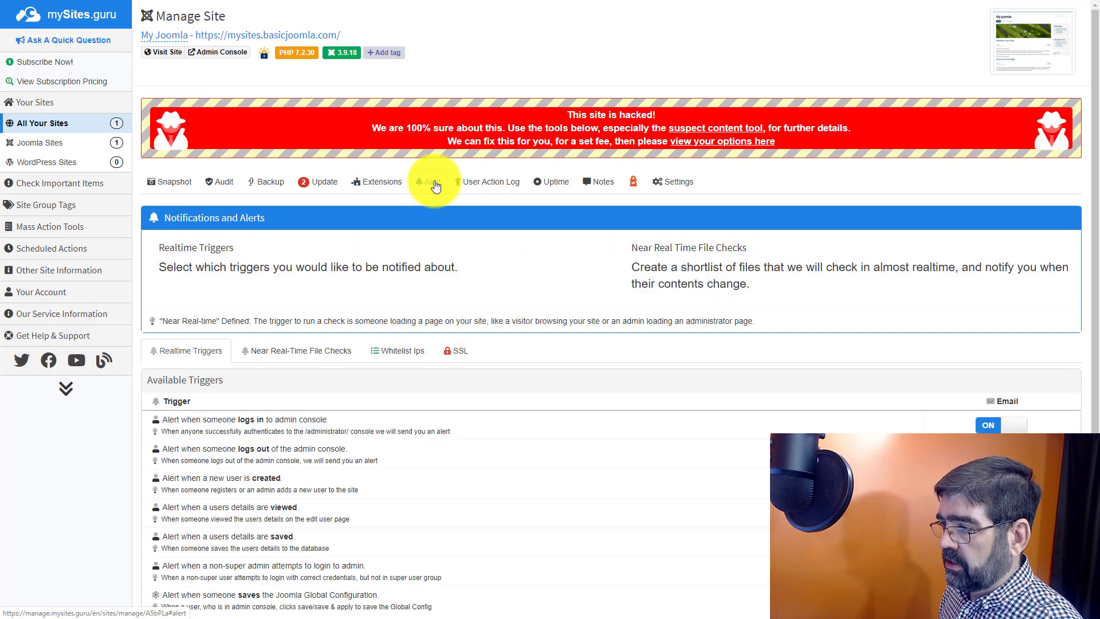
pyautogui.scroll(-2, 496, 326)
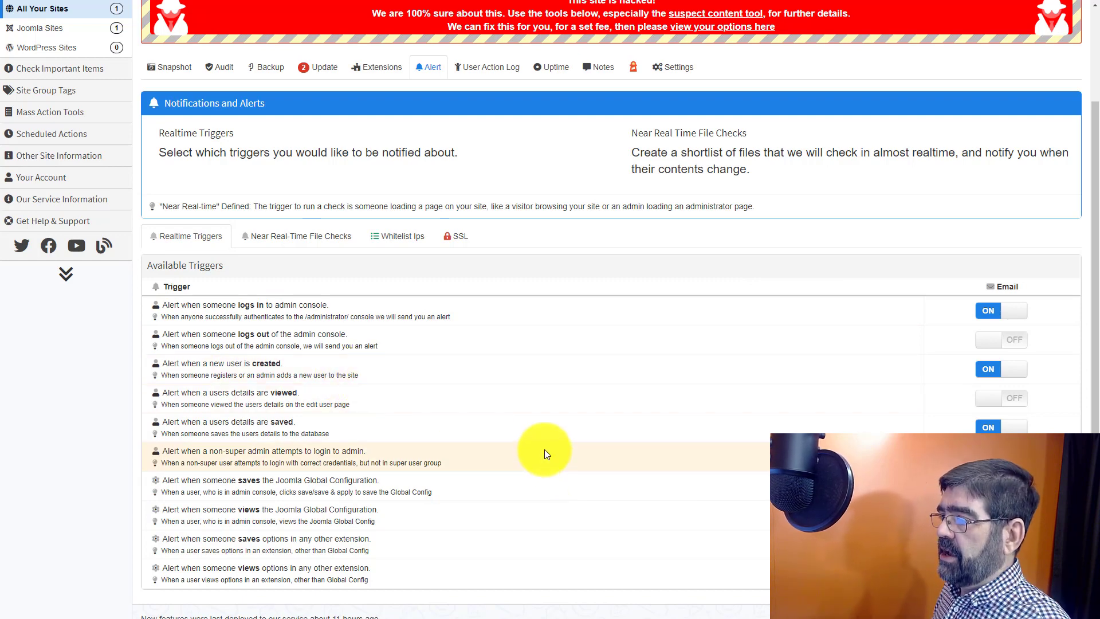
pyautogui.click(269, 237)
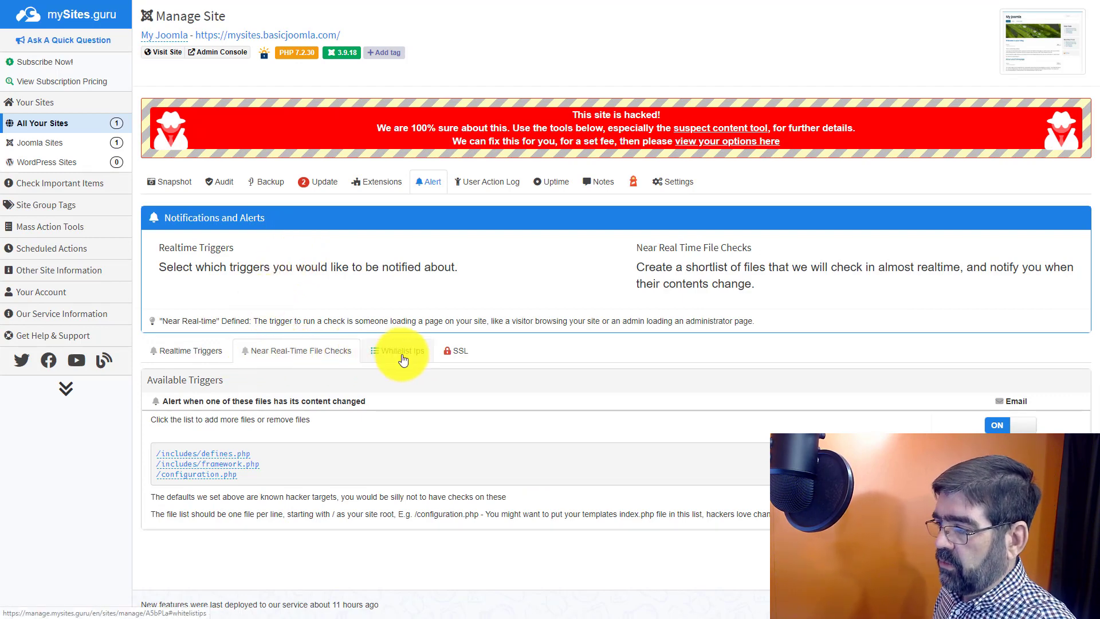
pyautogui.click(457, 351)
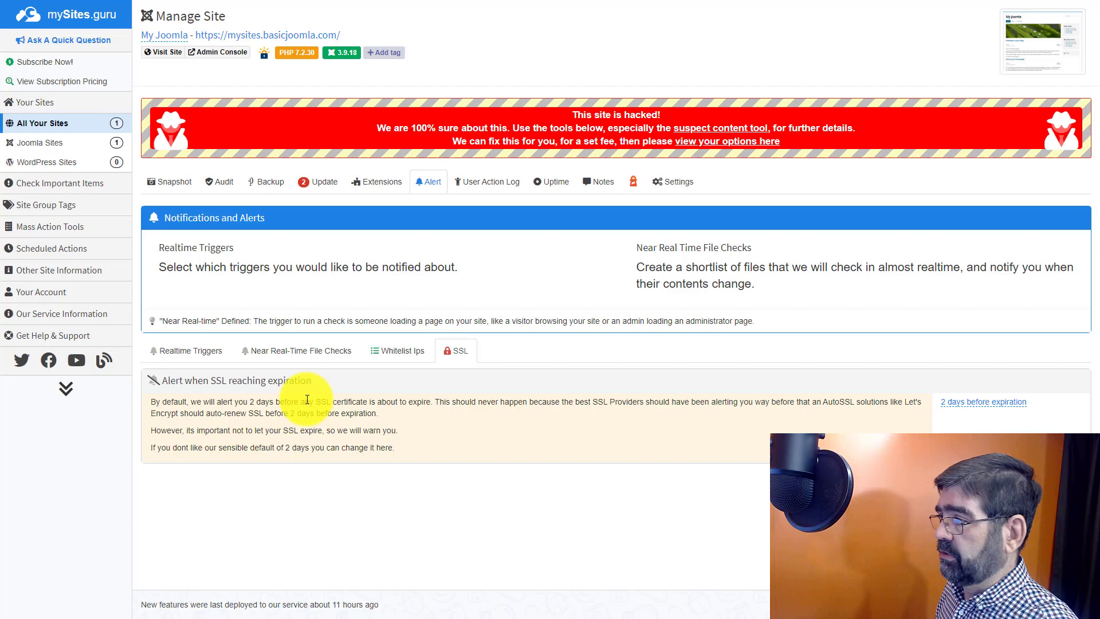
pyautogui.click(504, 191)
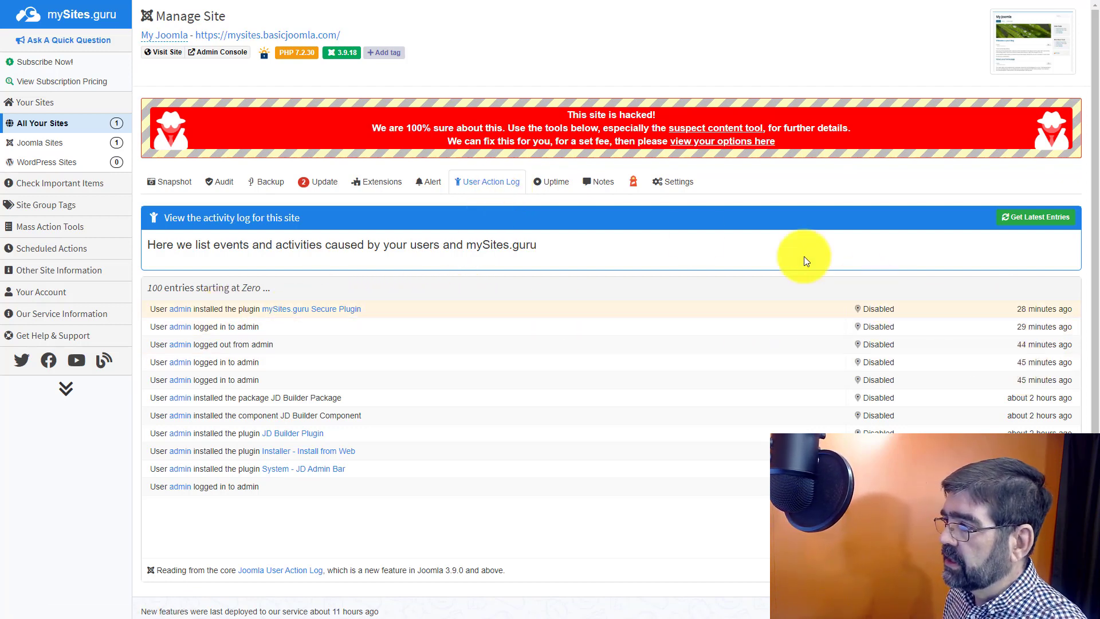
# Look through the Uptime and Notes sections, ending on the homepage Lighthouse Performance Audit.
pyautogui.click(544, 182)
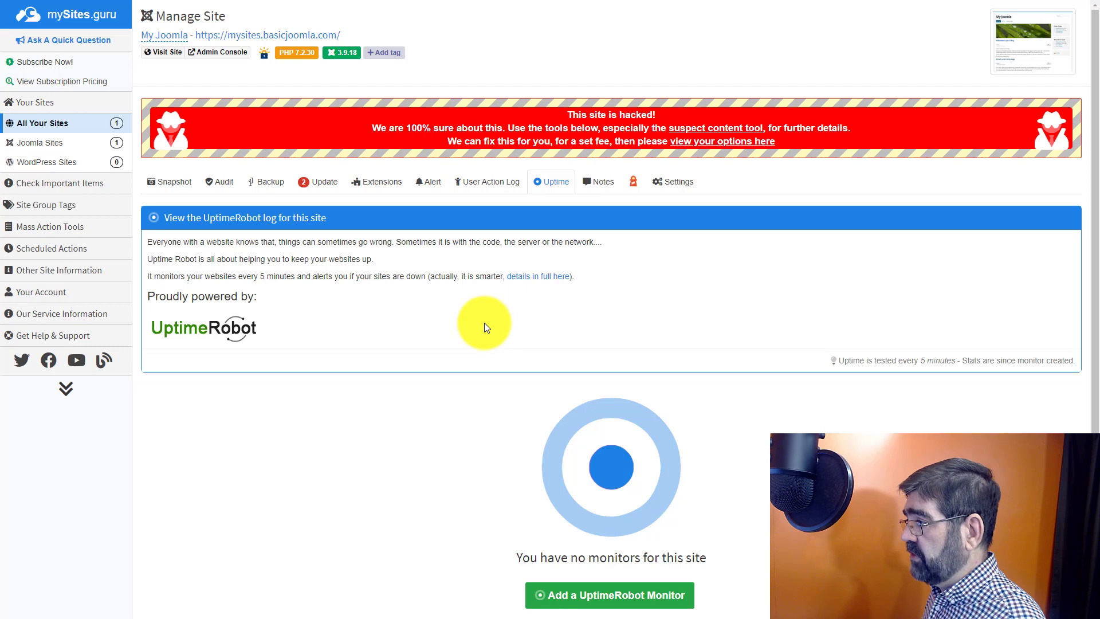
pyautogui.click(600, 182)
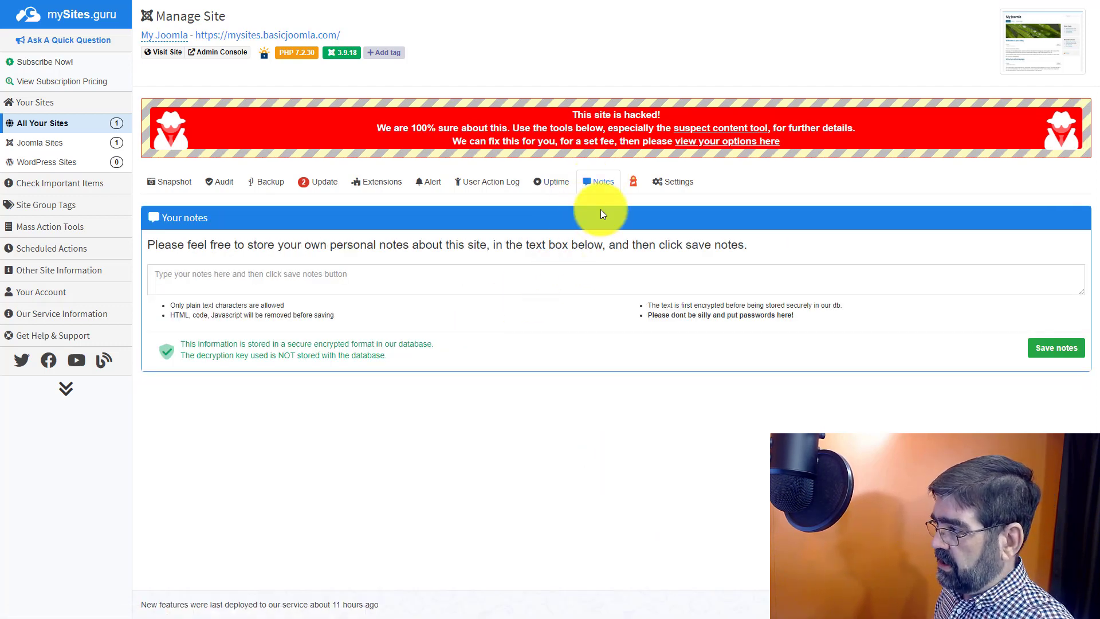
pyautogui.click(631, 184)
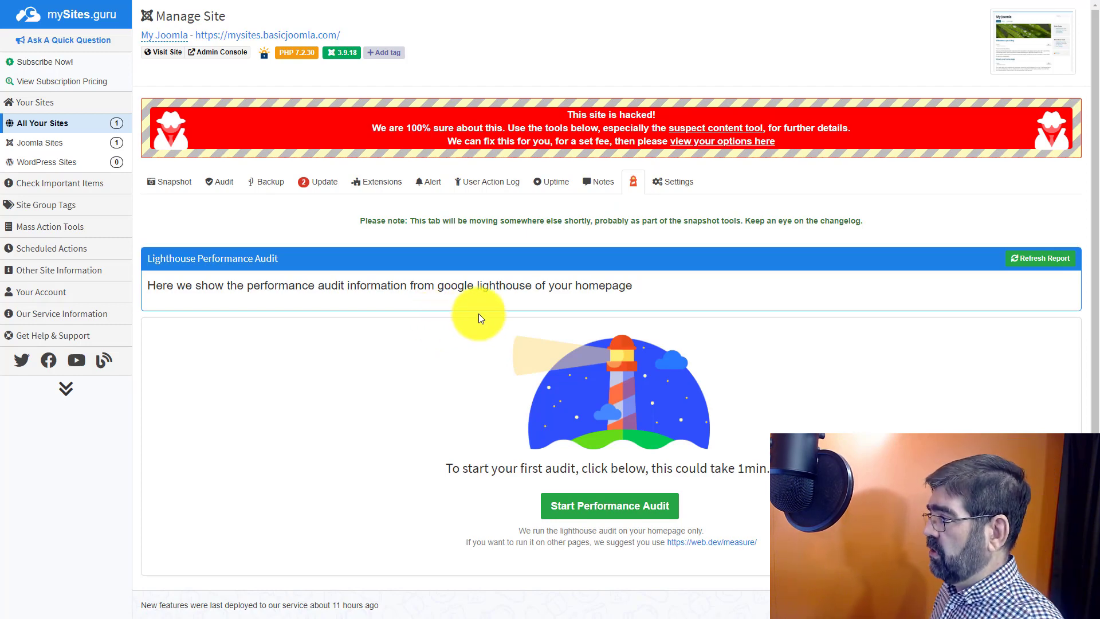
# Review the My Joomla site settings, including the disabled admin auto-login options.
pyautogui.click(676, 180)
pyautogui.scroll(-4, 453, 279)
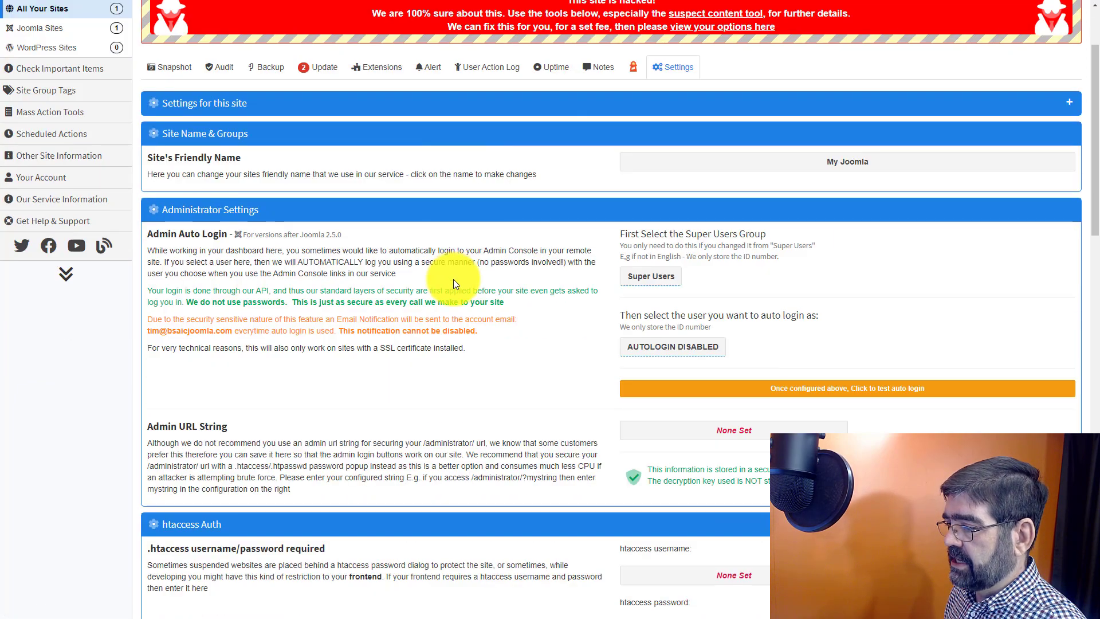
pyautogui.scroll(-7, 453, 279)
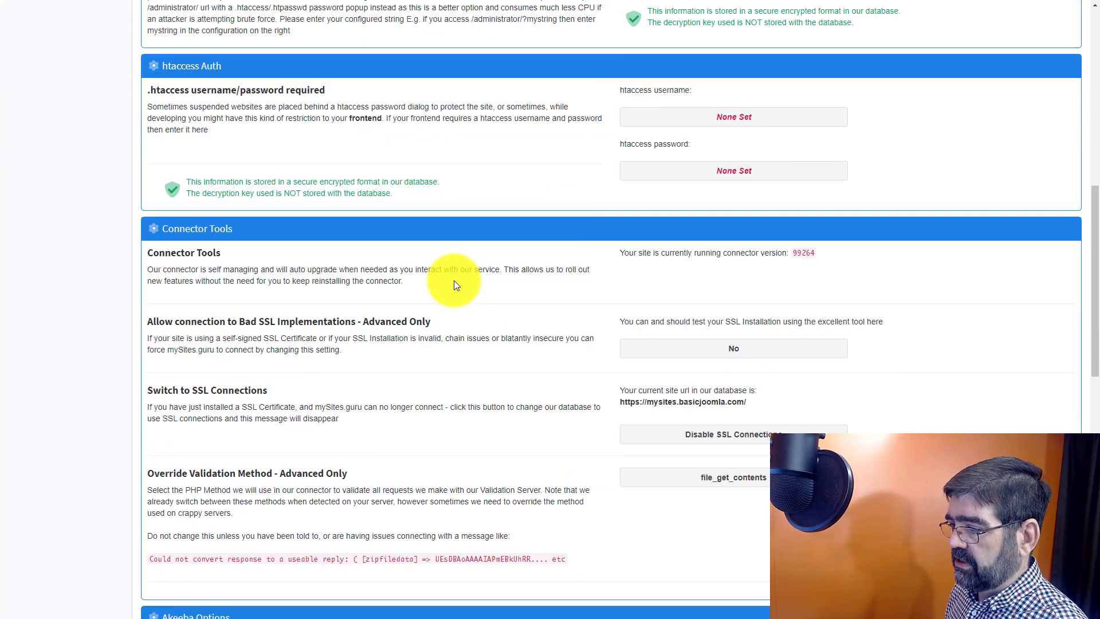
pyautogui.scroll(10, 454, 280)
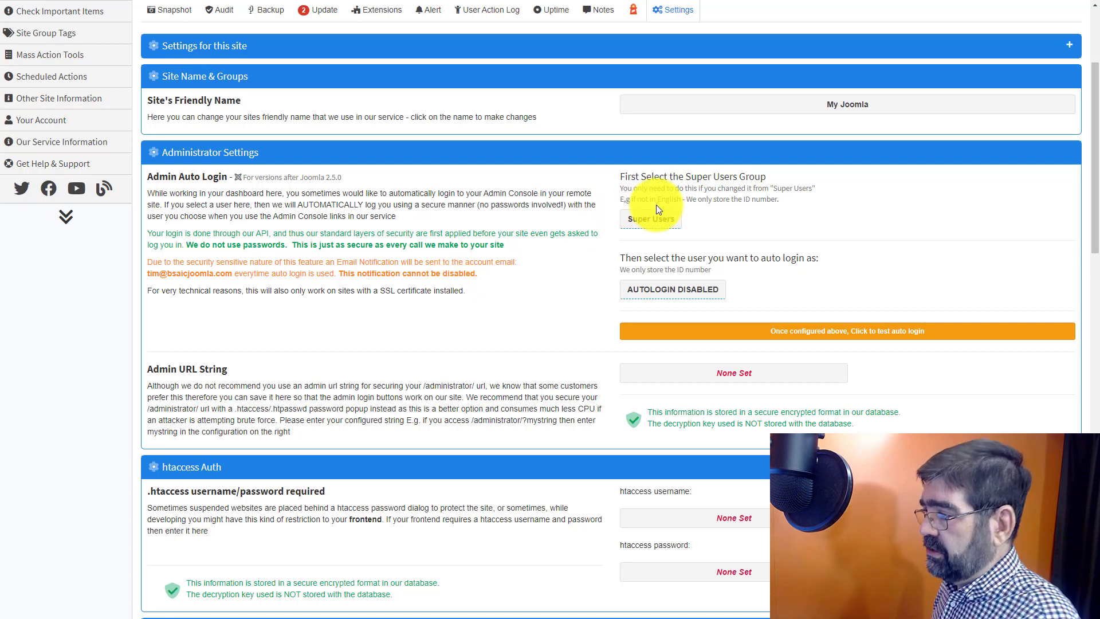
pyautogui.scroll(3, 733, 241)
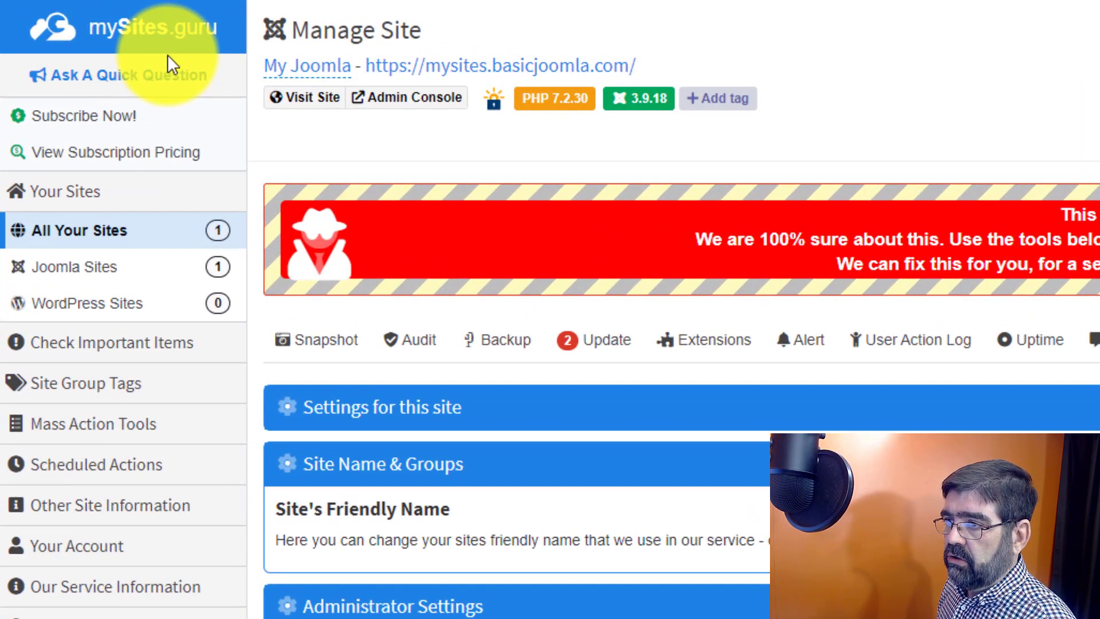
# List all managed sites and expand the Important Items, Site Group Tags and Mass Action Tools menus.
pyautogui.click(59, 242)
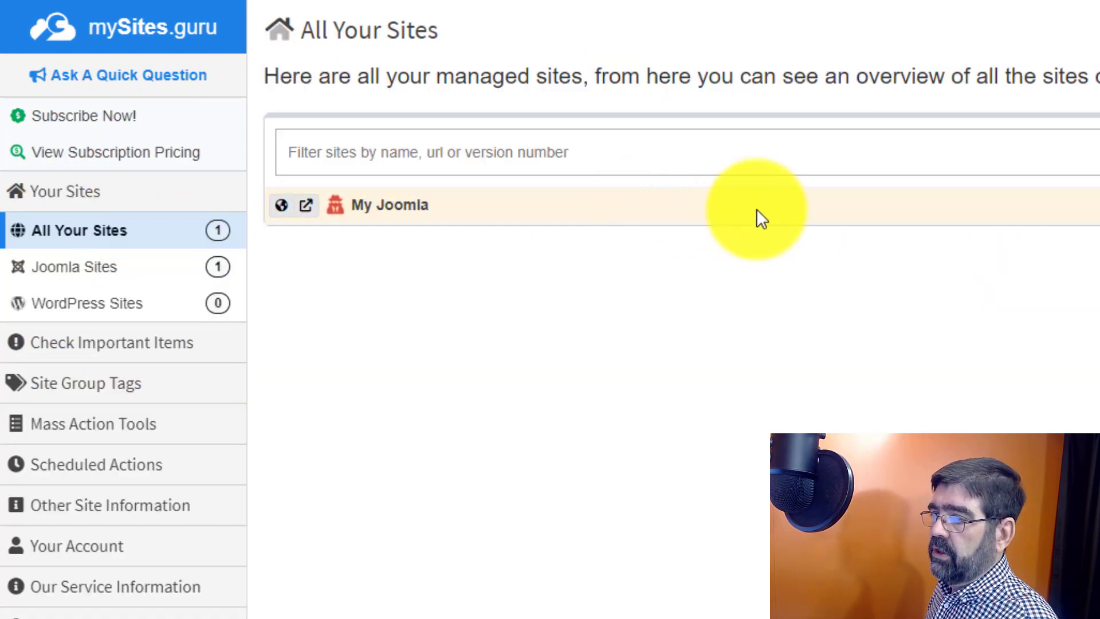
pyautogui.click(155, 354)
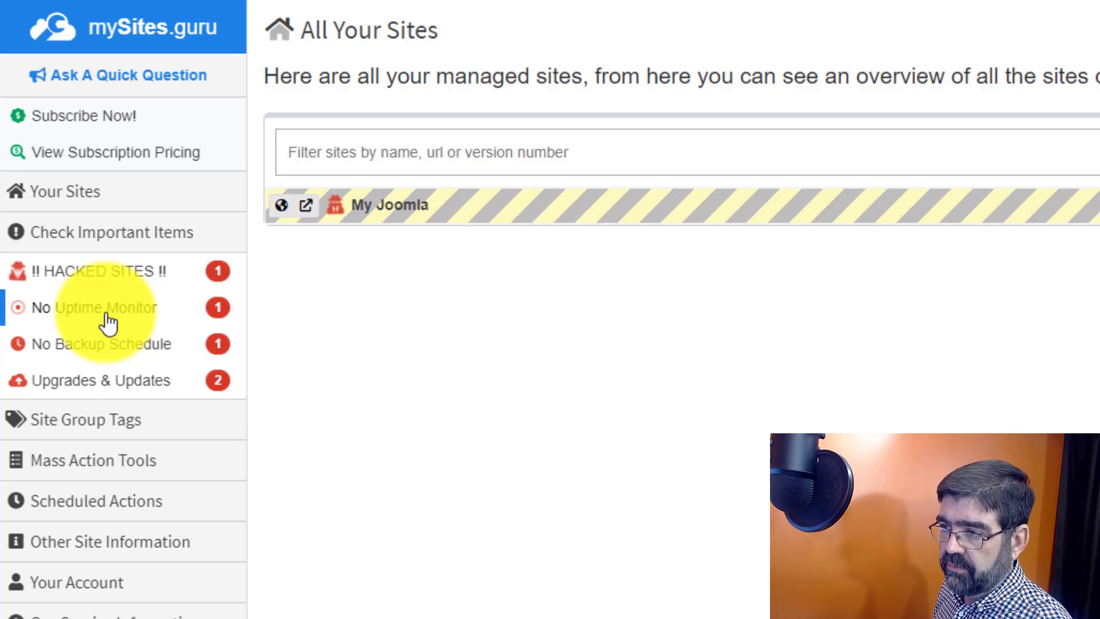
pyautogui.click(97, 418)
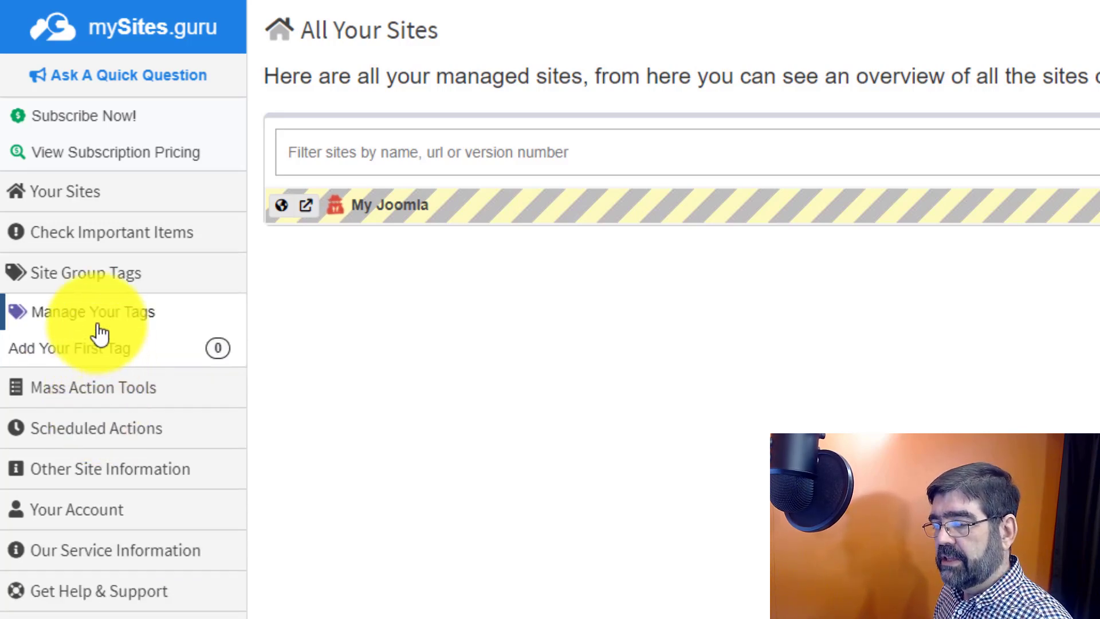
pyautogui.click(104, 382)
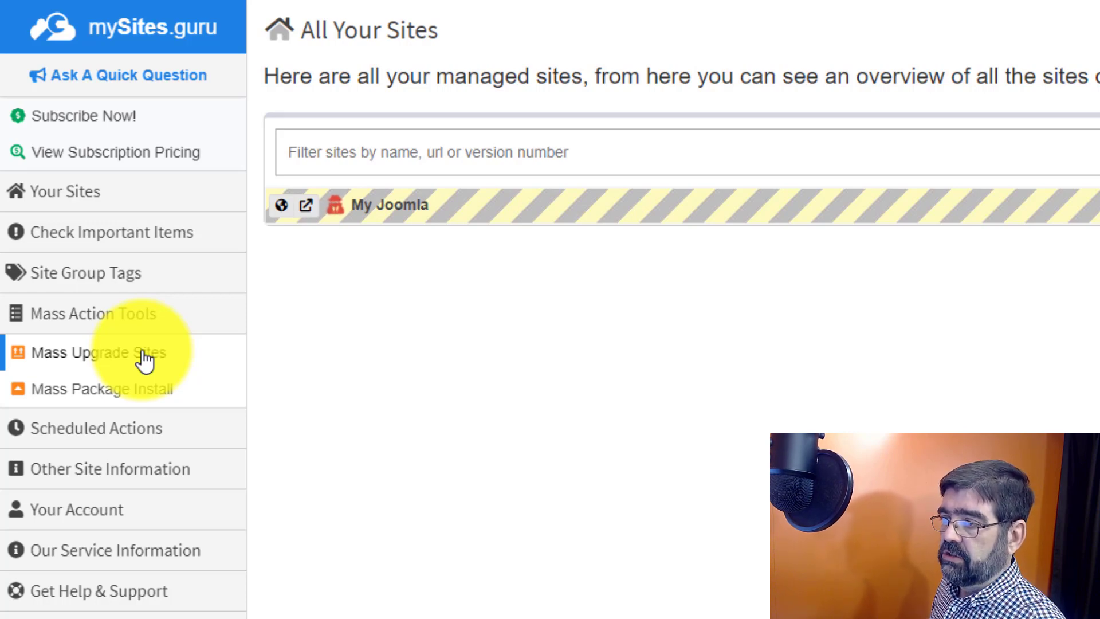
# Expand Scheduled Actions and Other Site Information, viewing the UptimeRobot status and Joomla extensions list.
pyautogui.click(135, 429)
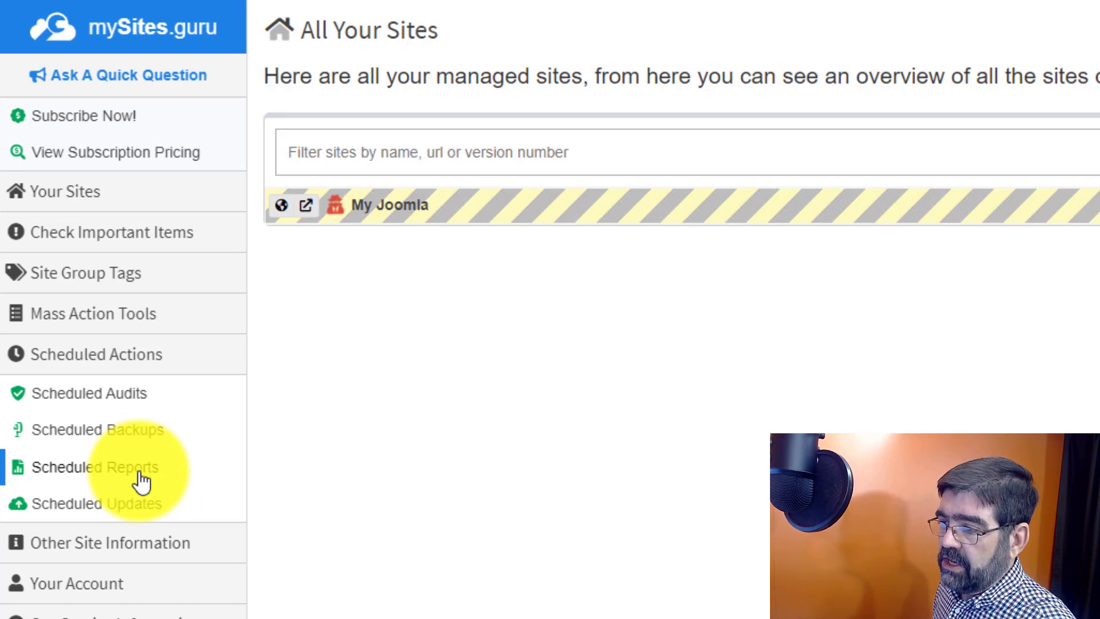
pyautogui.scroll(-3, 124, 510)
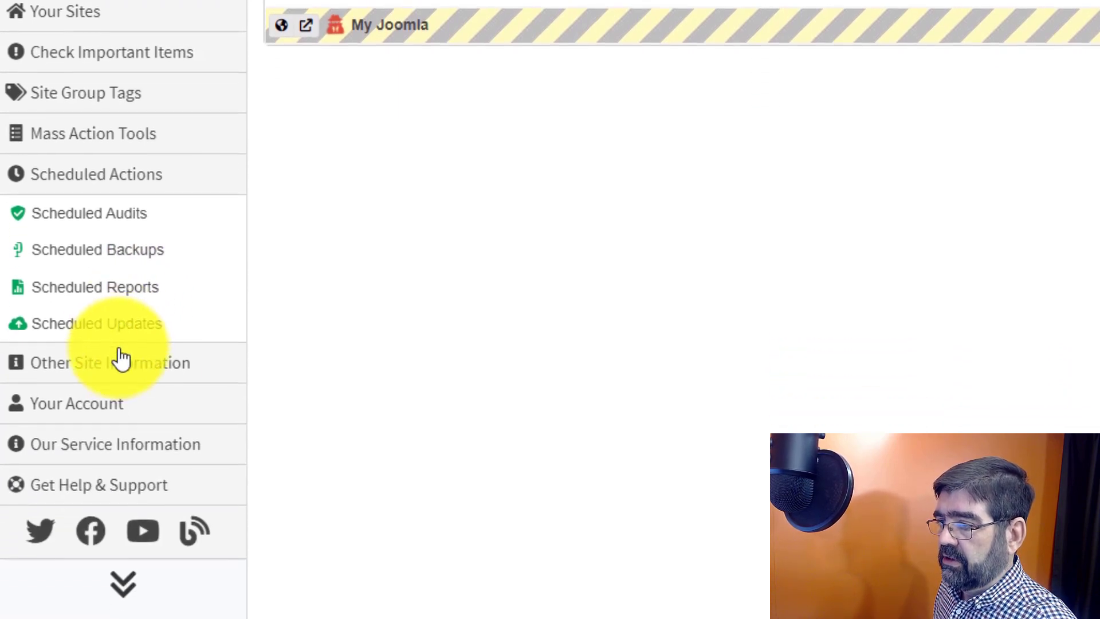
pyautogui.click(118, 360)
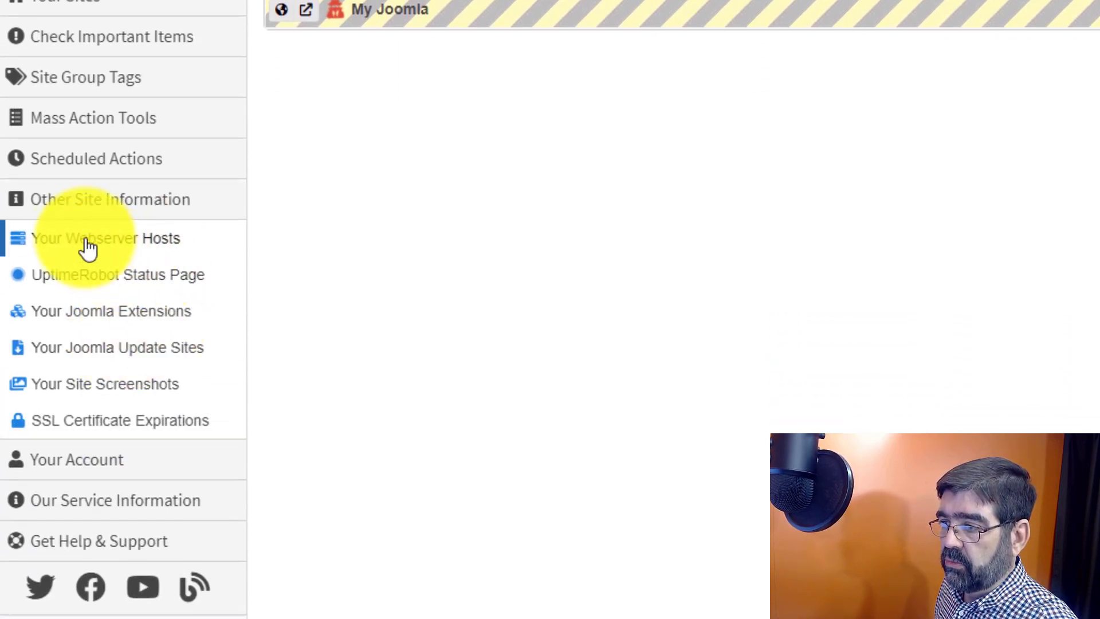
pyautogui.click(96, 272)
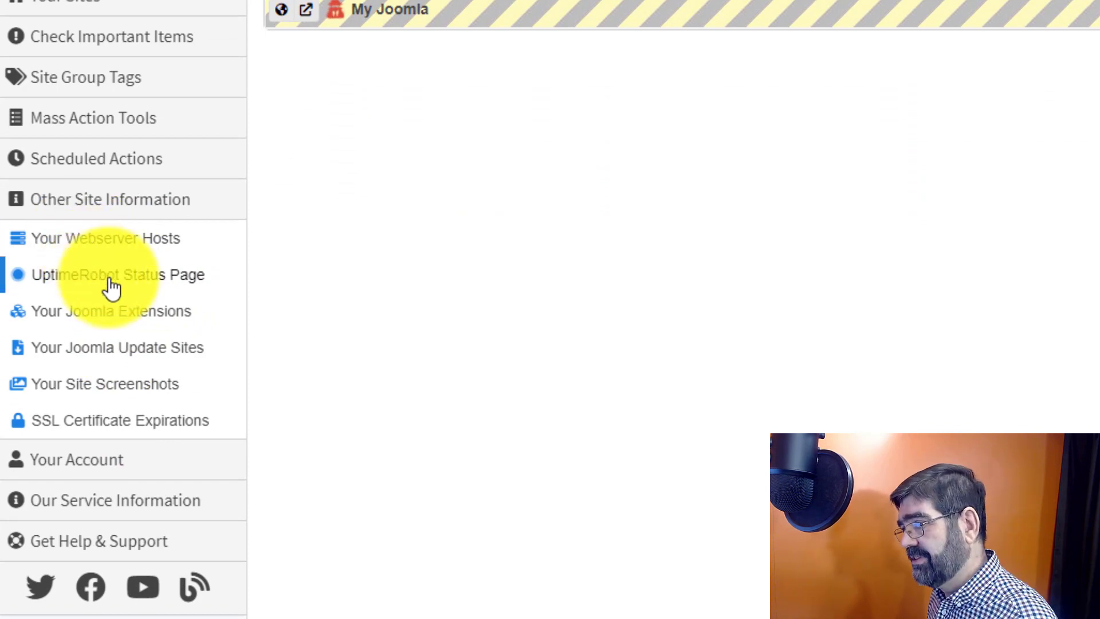
pyautogui.click(117, 309)
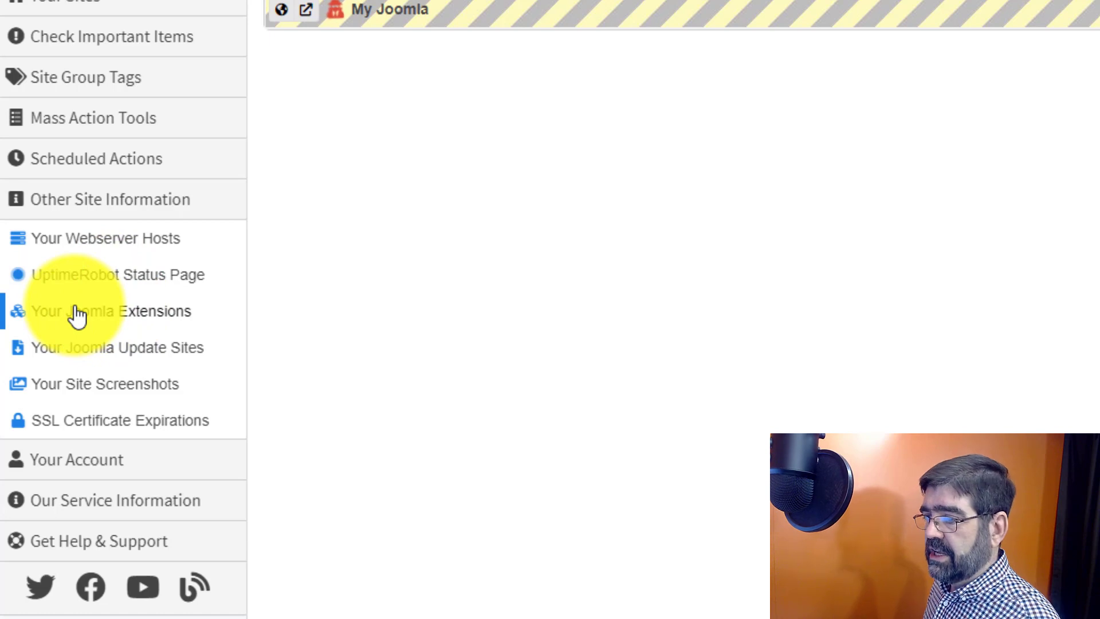
# Expand the Your Account, Our Service Information and Get Help & Support sidebar menus.
pyautogui.click(101, 463)
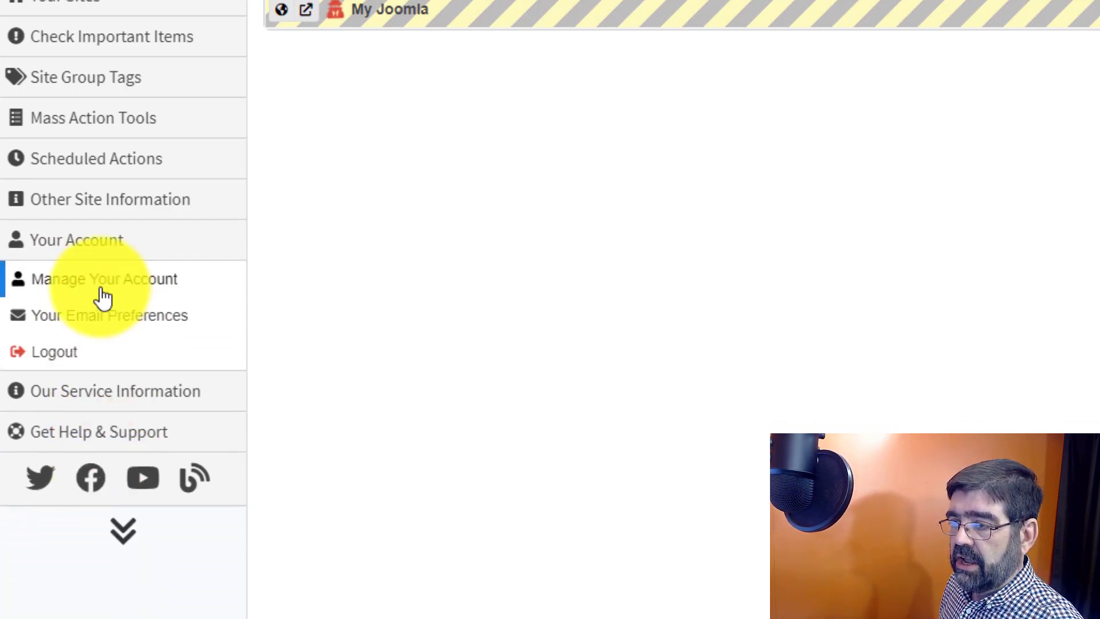
pyautogui.scroll(-3, 87, 330)
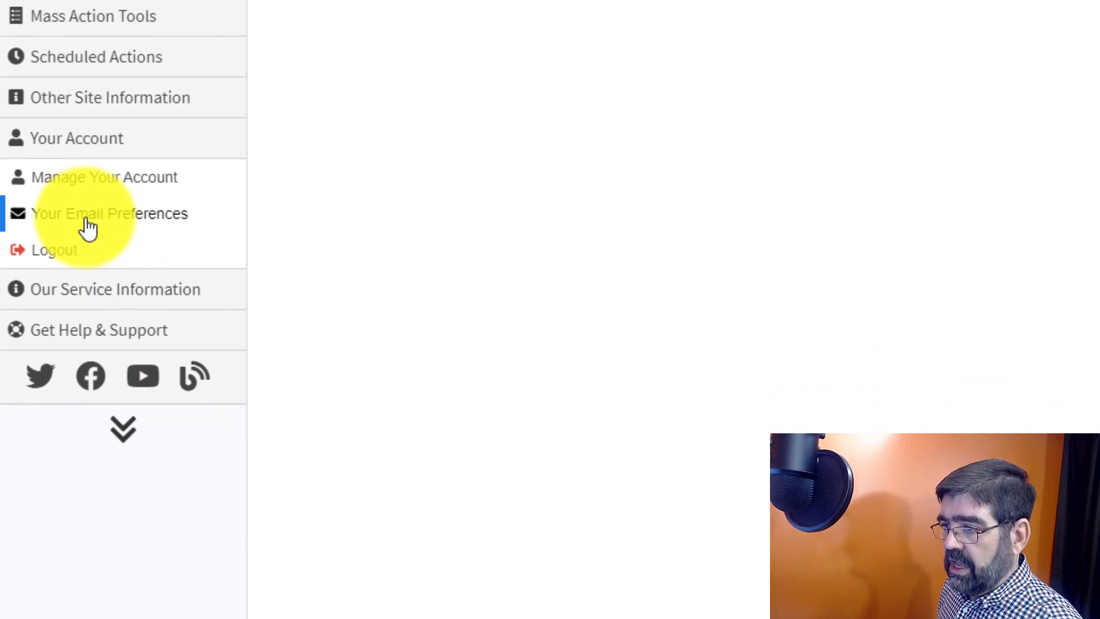
pyautogui.click(122, 241)
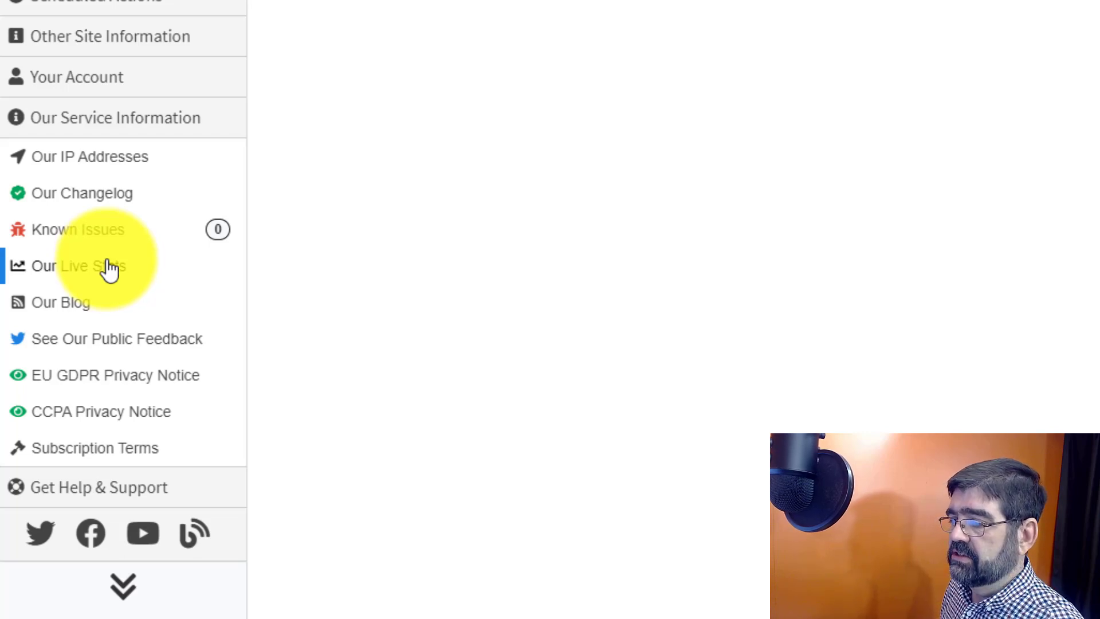
pyautogui.click(111, 487)
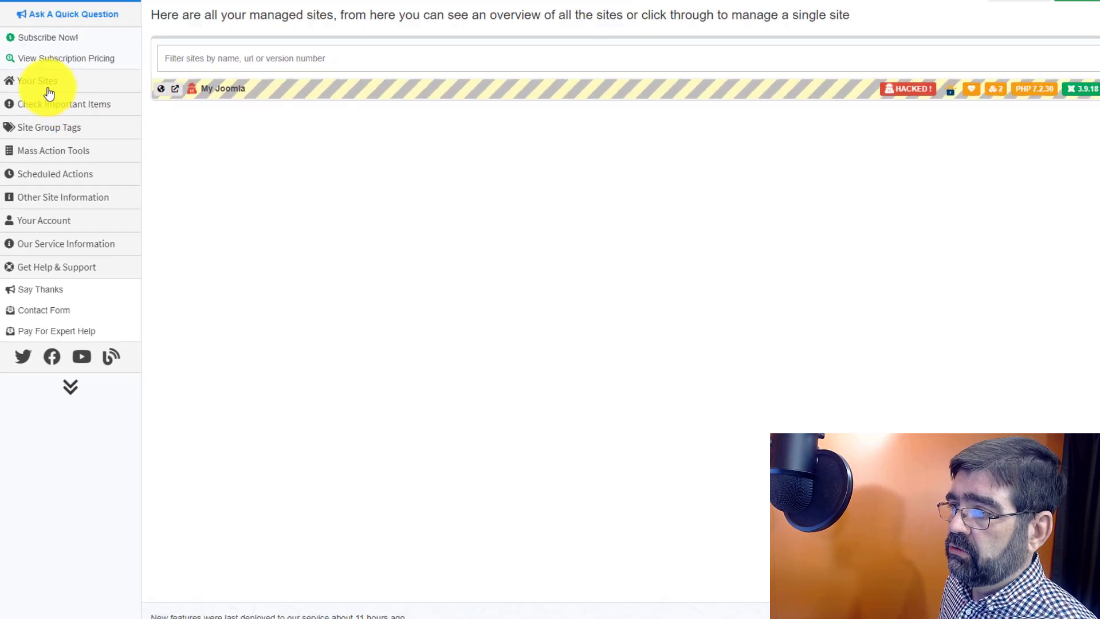
# Open My Joomla from the Joomla sites list and filter configuration checks to those with issues.
pyautogui.click(41, 106)
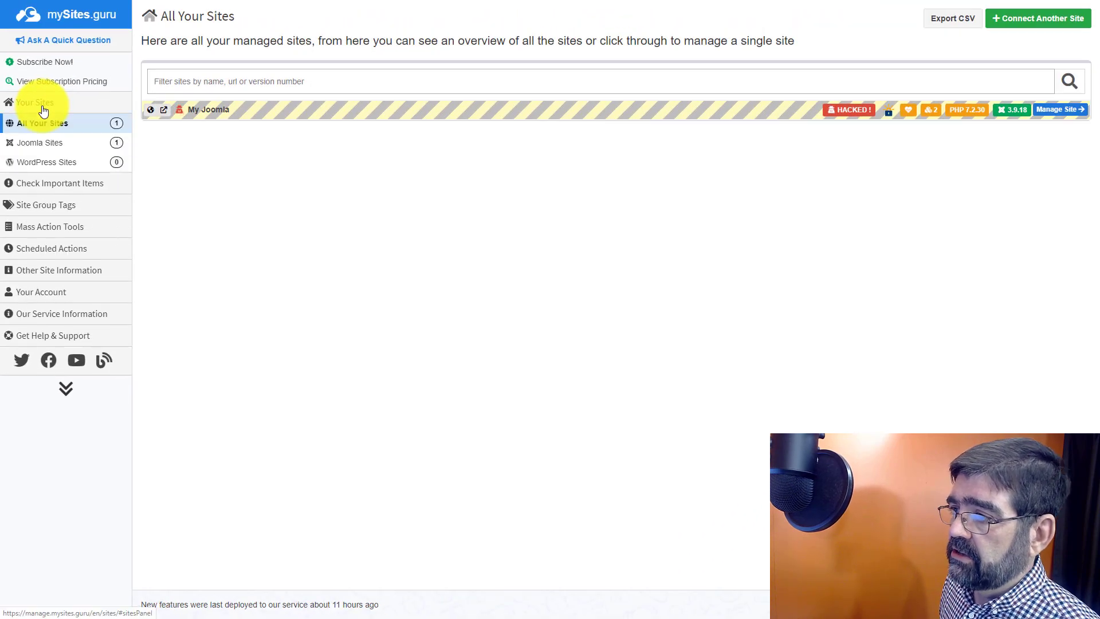
pyautogui.click(40, 146)
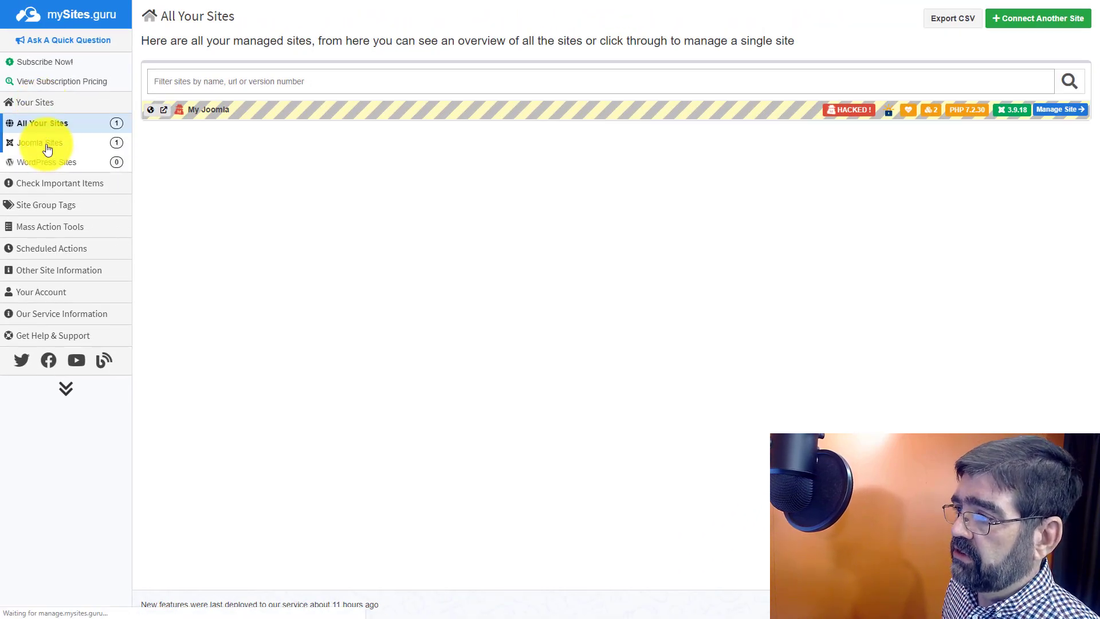
pyautogui.click(202, 113)
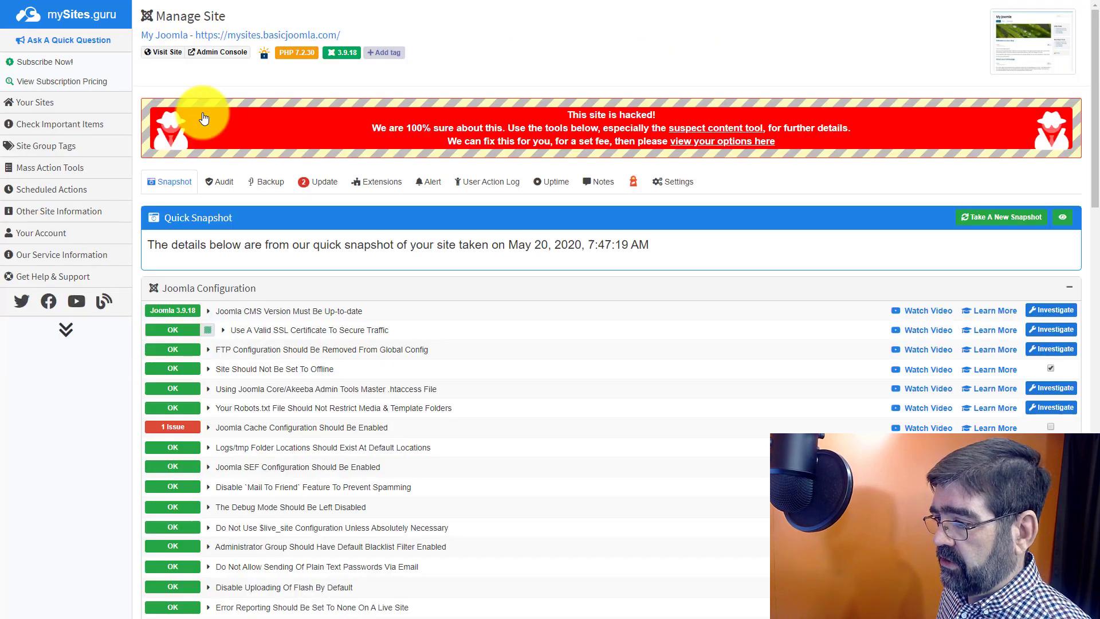
pyautogui.click(1063, 224)
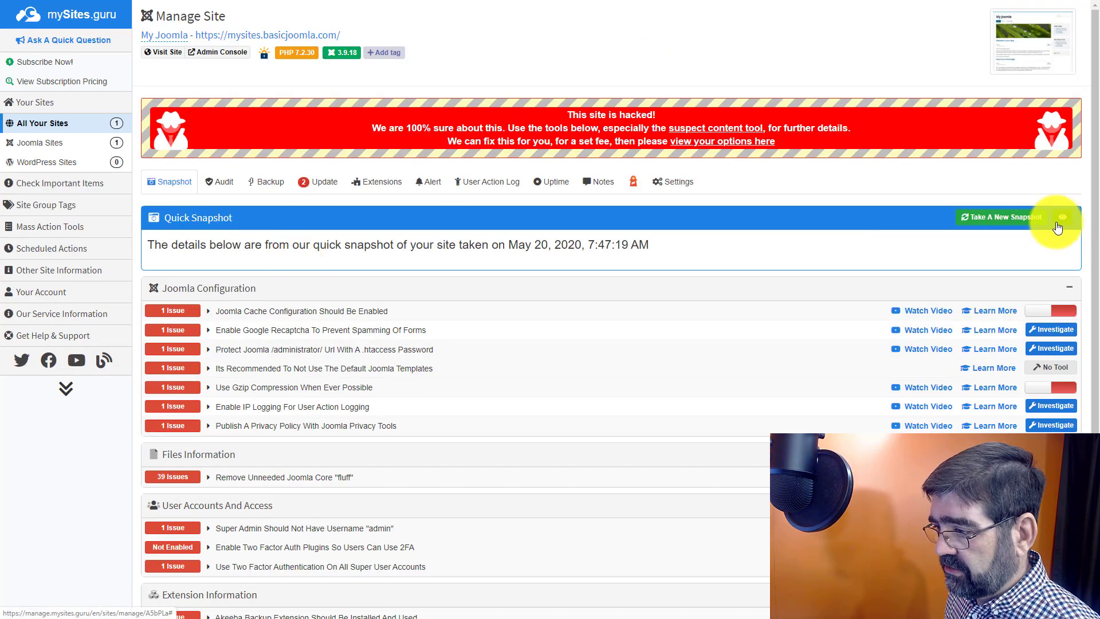
pyautogui.scroll(-3, 486, 338)
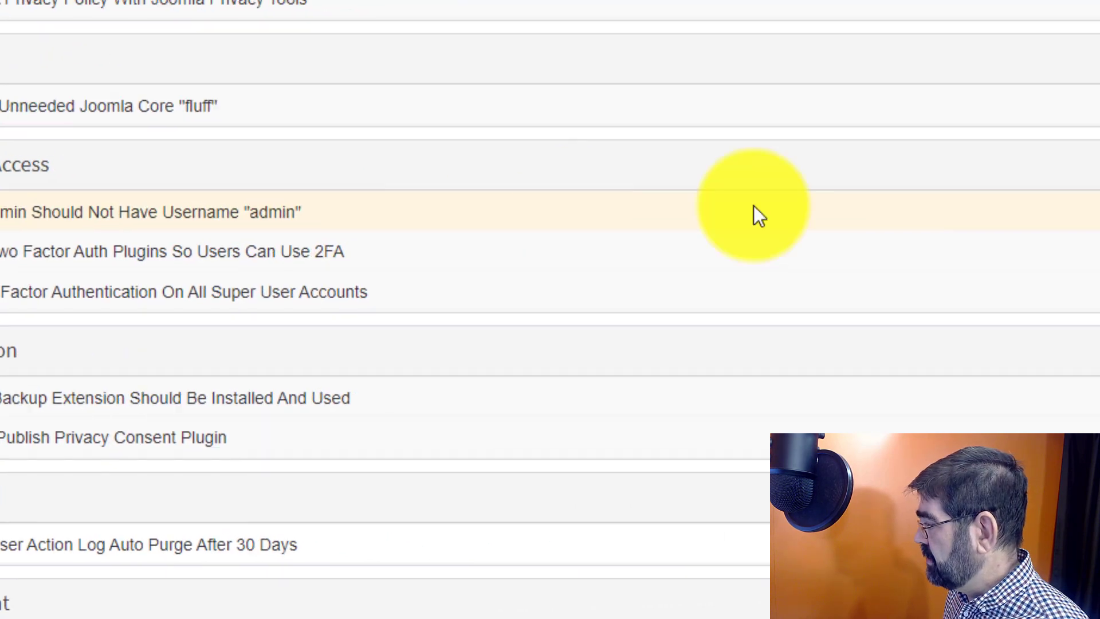
# Request an automatic fix for the super admin named 'admin' issue, continuing to pricing.
pyautogui.click(977, 247)
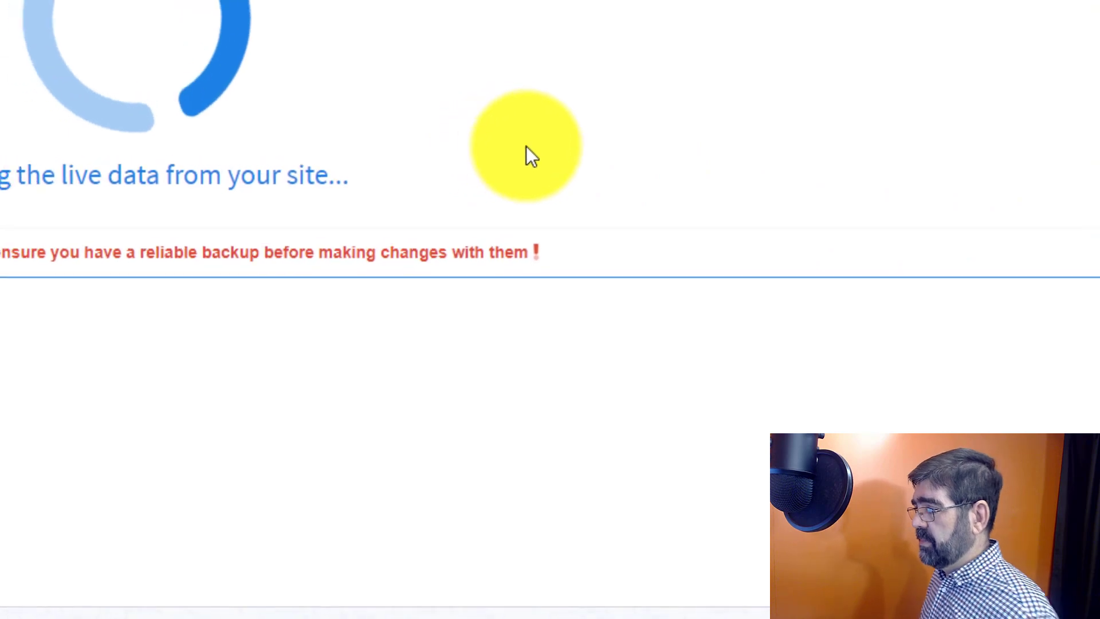
pyautogui.click(486, 528)
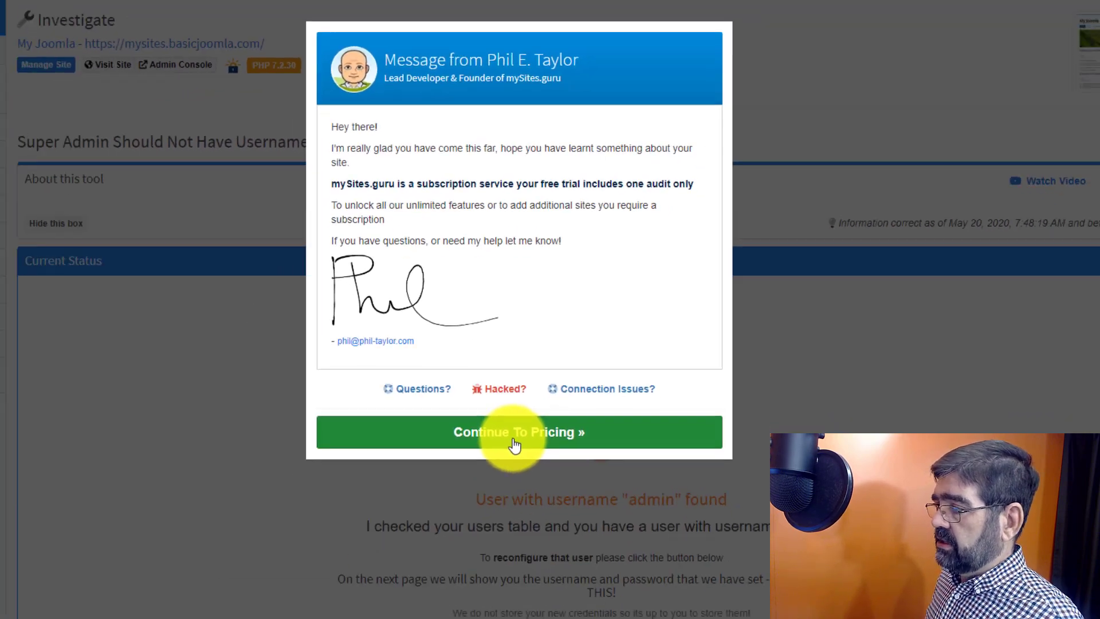
pyautogui.click(590, 354)
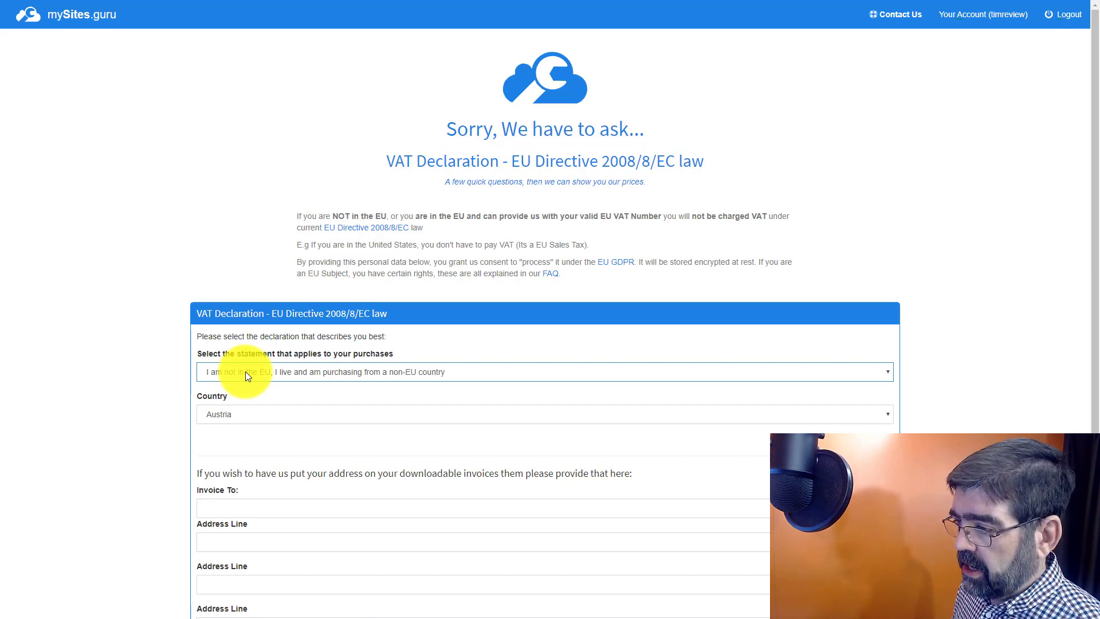
# Declare Canada as the country on the VAT form and submit it.
pyautogui.click(251, 414)
pyautogui.scroll(-8, 270, 311)
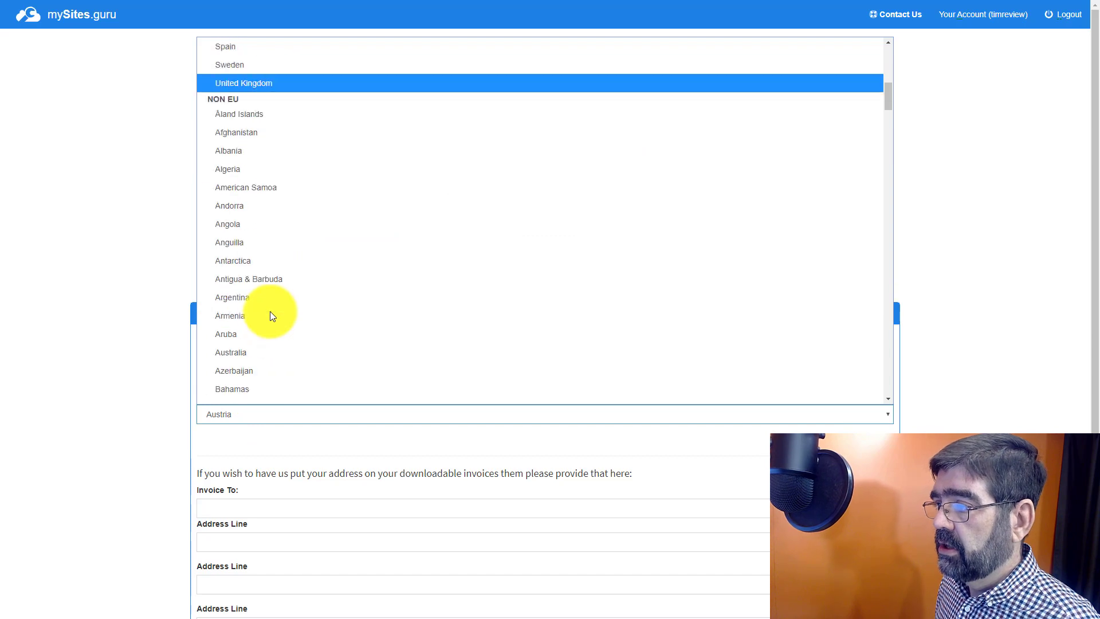
pyautogui.scroll(-8, 273, 310)
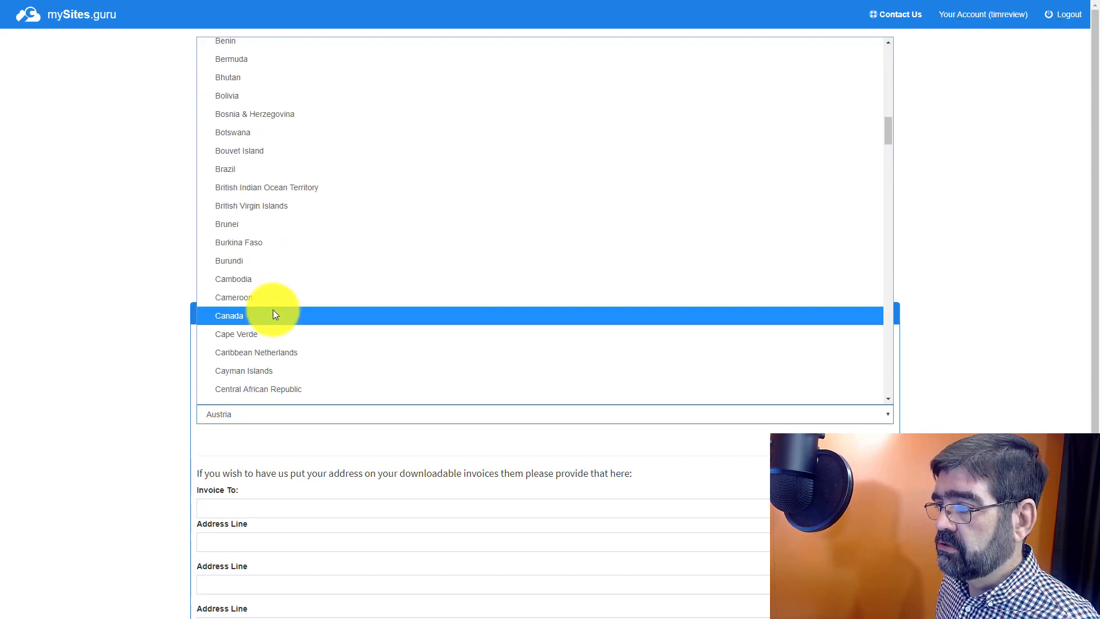
pyautogui.click(273, 309)
pyautogui.scroll(-3, 59, 308)
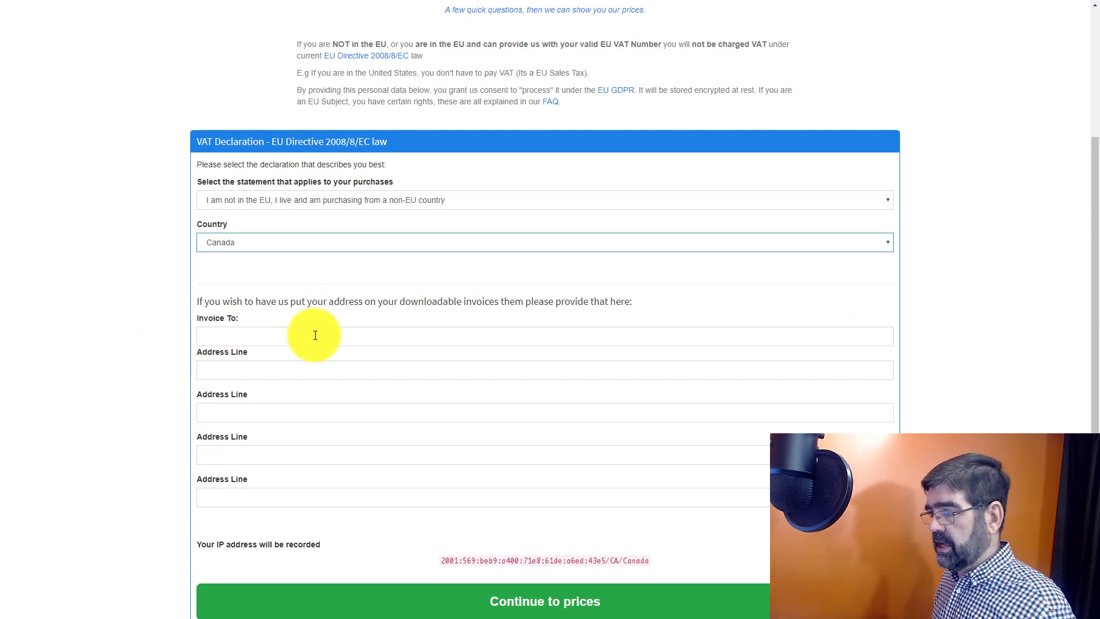
pyautogui.scroll(-1, 300, 354)
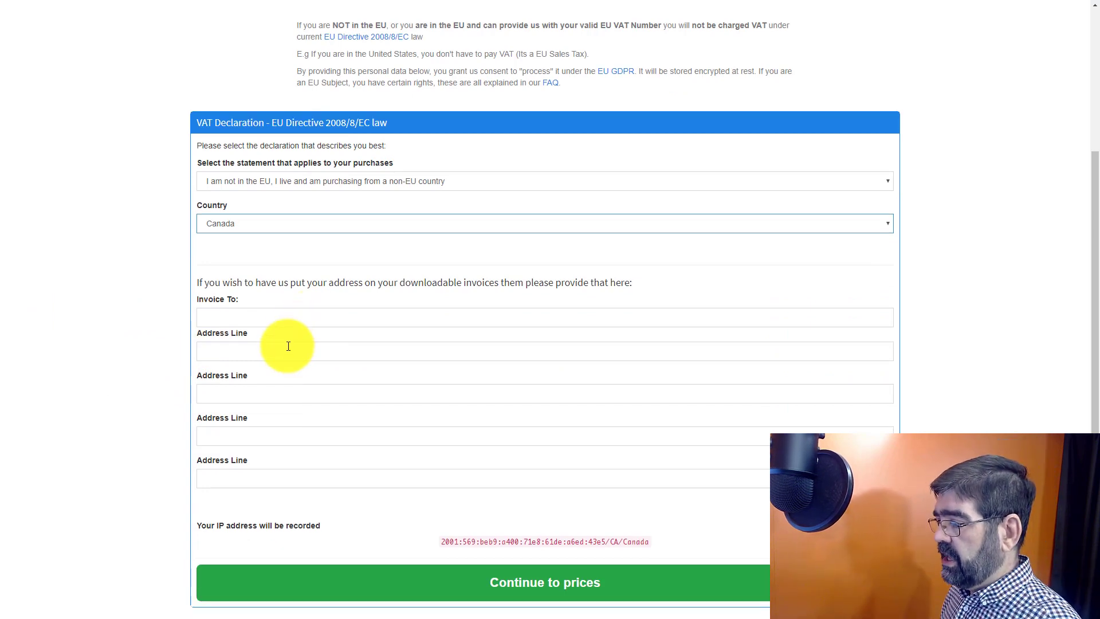
pyautogui.click(528, 597)
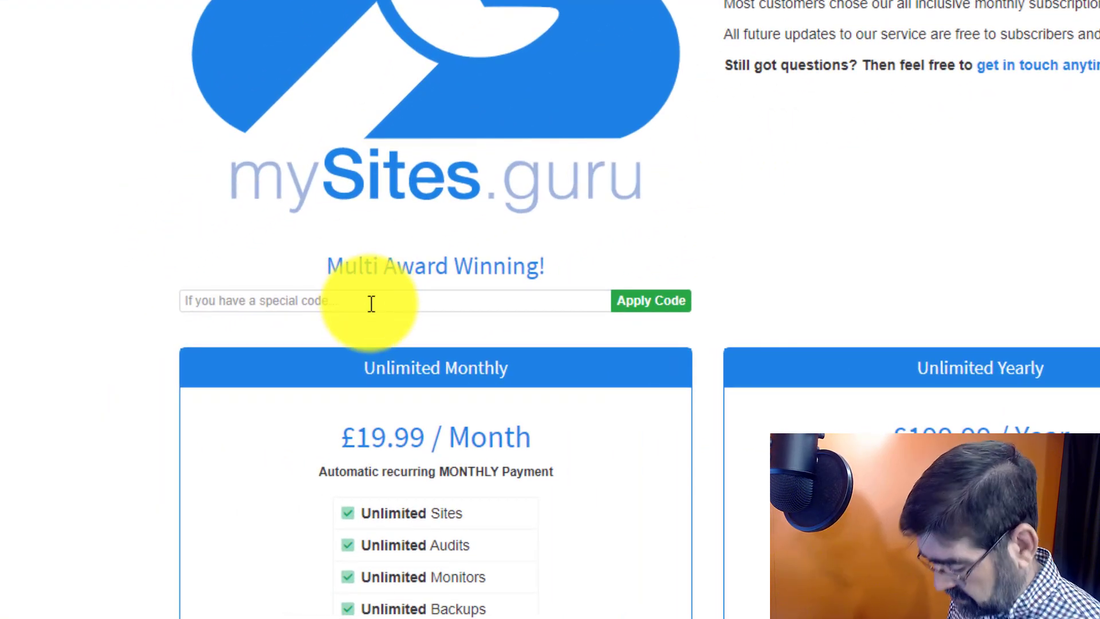
# Apply coupon code 'basicjoomla' and review the discounted £19.99 Unlimited Monthly plan.
pyautogui.click(371, 304)
pyautogui.write('b')
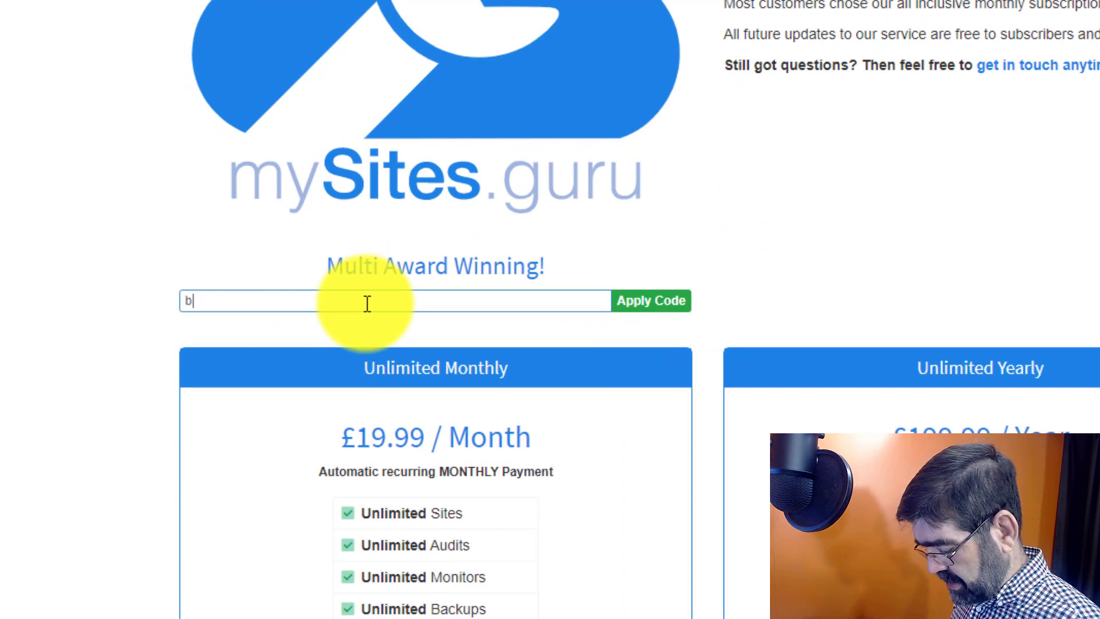
pyautogui.write('asicjoomla')
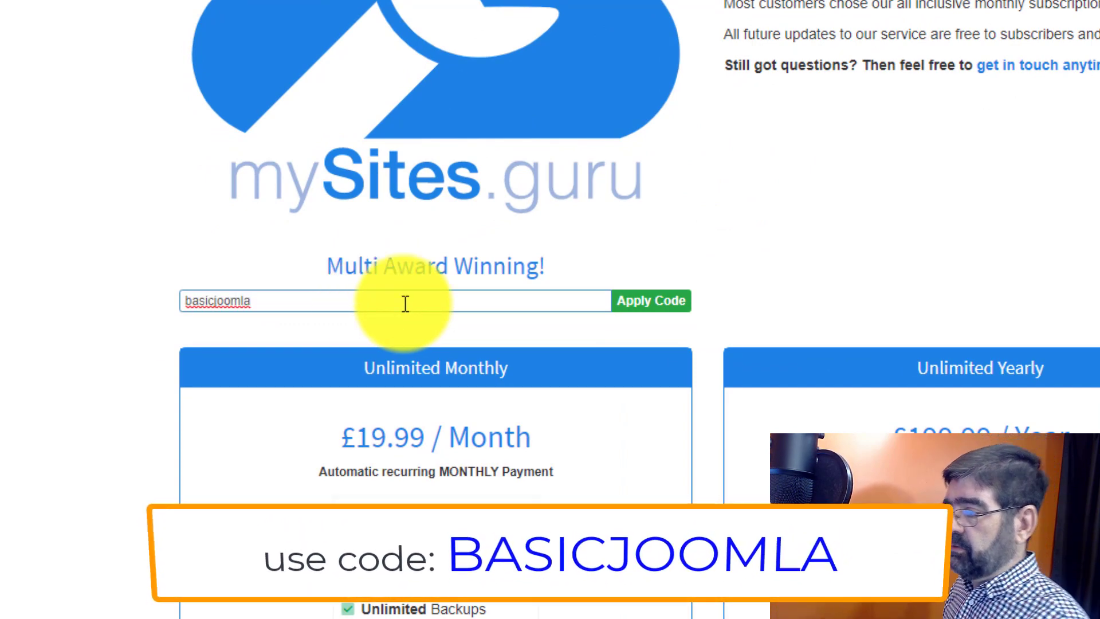
pyautogui.click(641, 307)
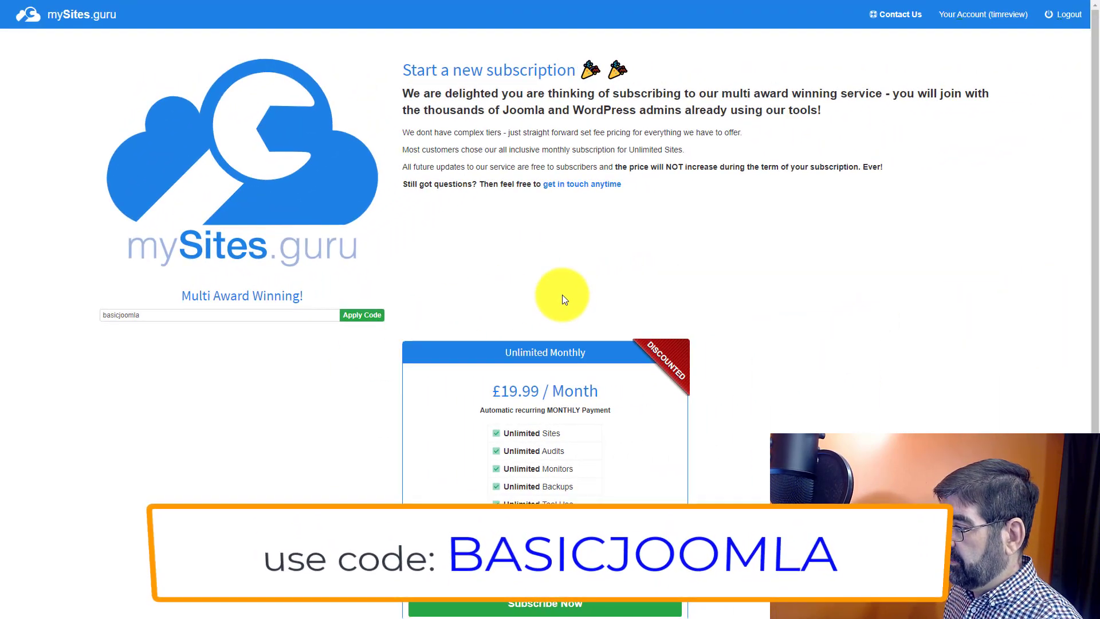
pyautogui.scroll(-3, 562, 295)
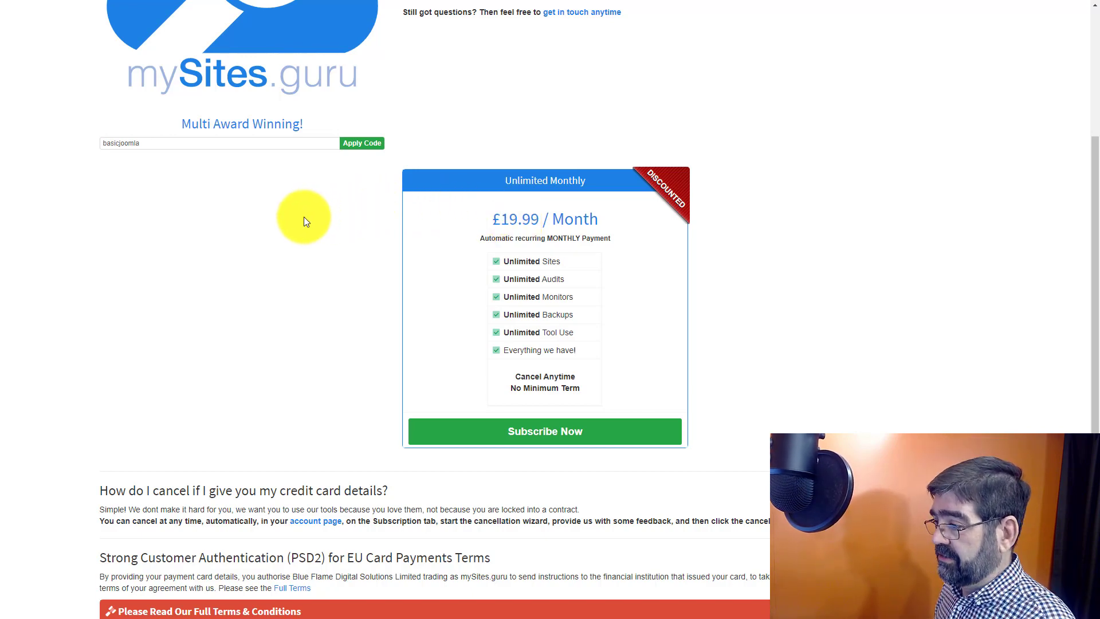
pyautogui.scroll(-1, 304, 221)
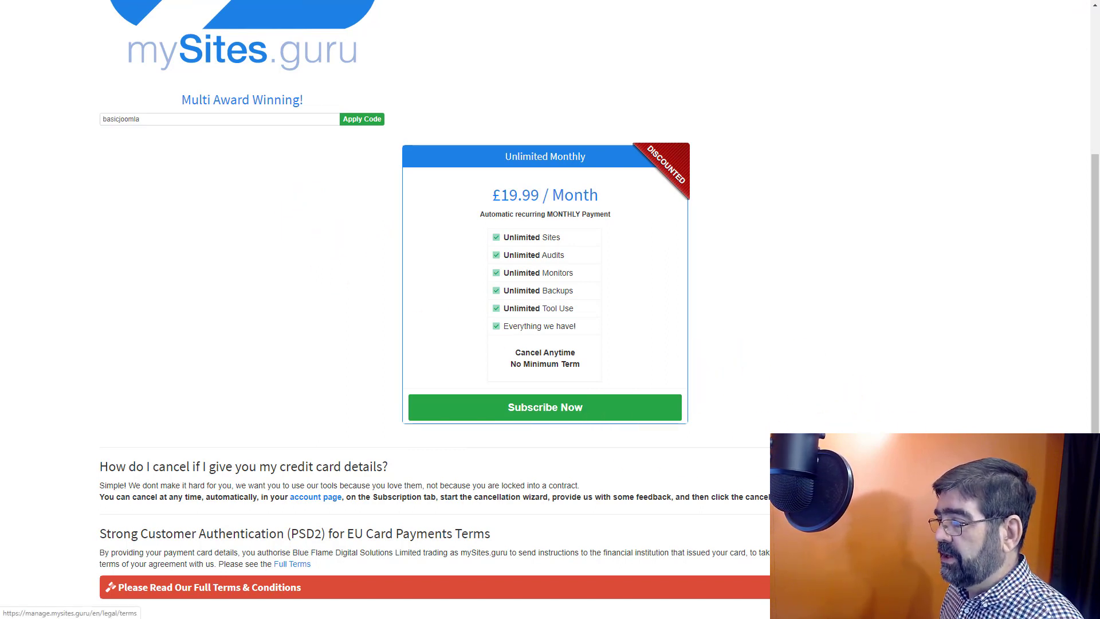
# Subscribe to the discounted Unlimited Monthly plan and start the 30-day free trial in Stripe.
pyautogui.click(603, 407)
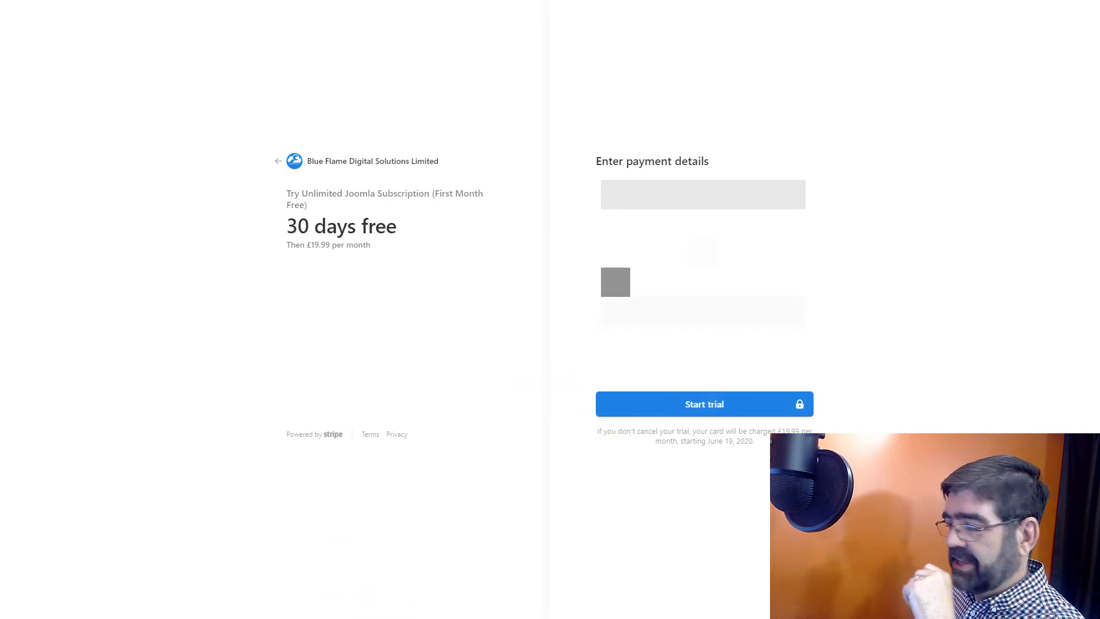
pyautogui.click(695, 405)
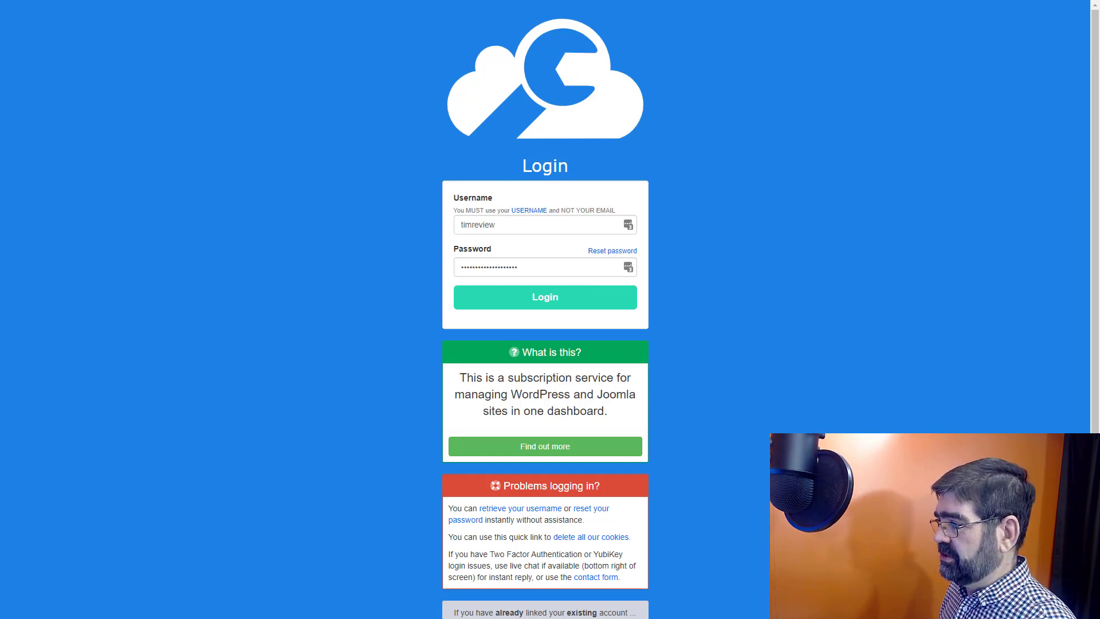
# Log in and accept the subscription confirmation to return to the All Your Sites dashboard.
pyautogui.click(532, 298)
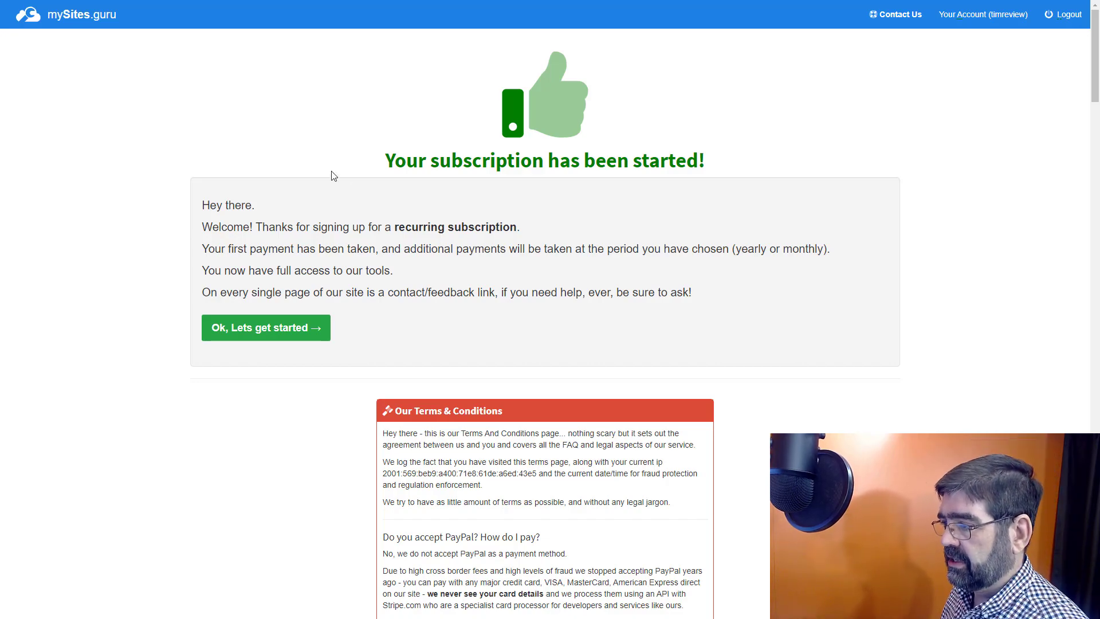
pyautogui.scroll(-5, 471, 250)
pyautogui.scroll(5, 450, 256)
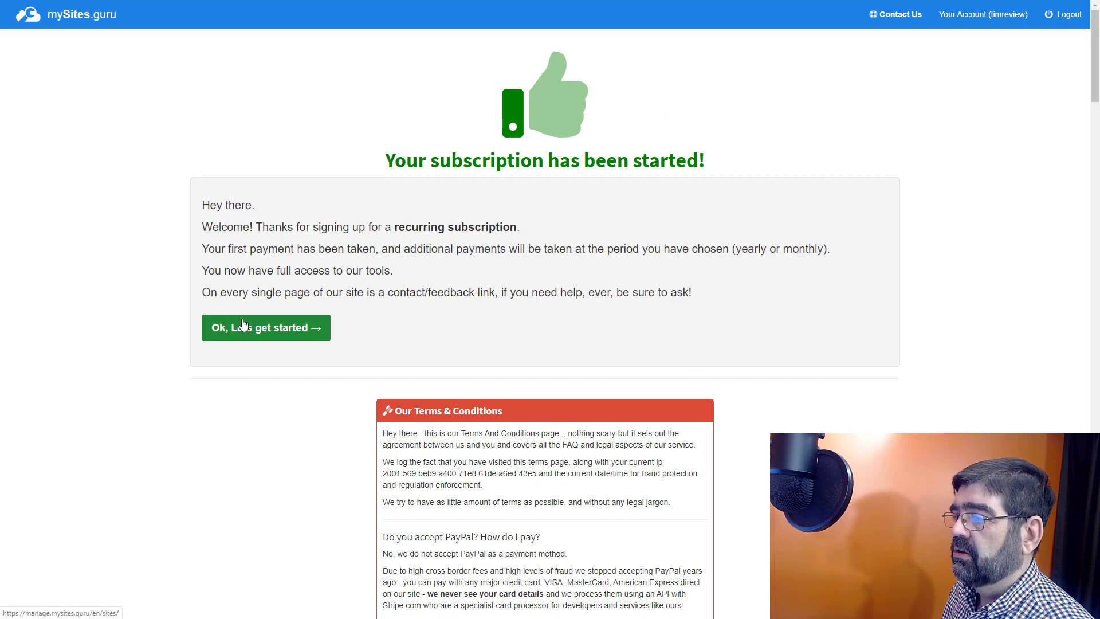
pyautogui.click(243, 325)
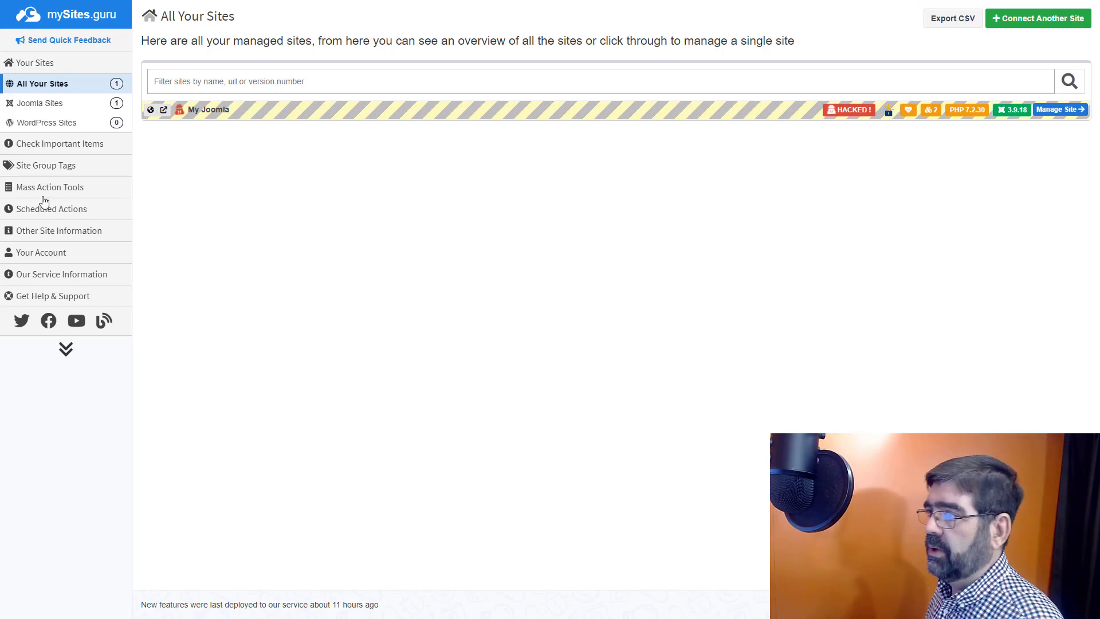
# Filter My Joomla's snapshot to issues and investigate the Super Admin 'admin' username warning.
pyautogui.click(210, 114)
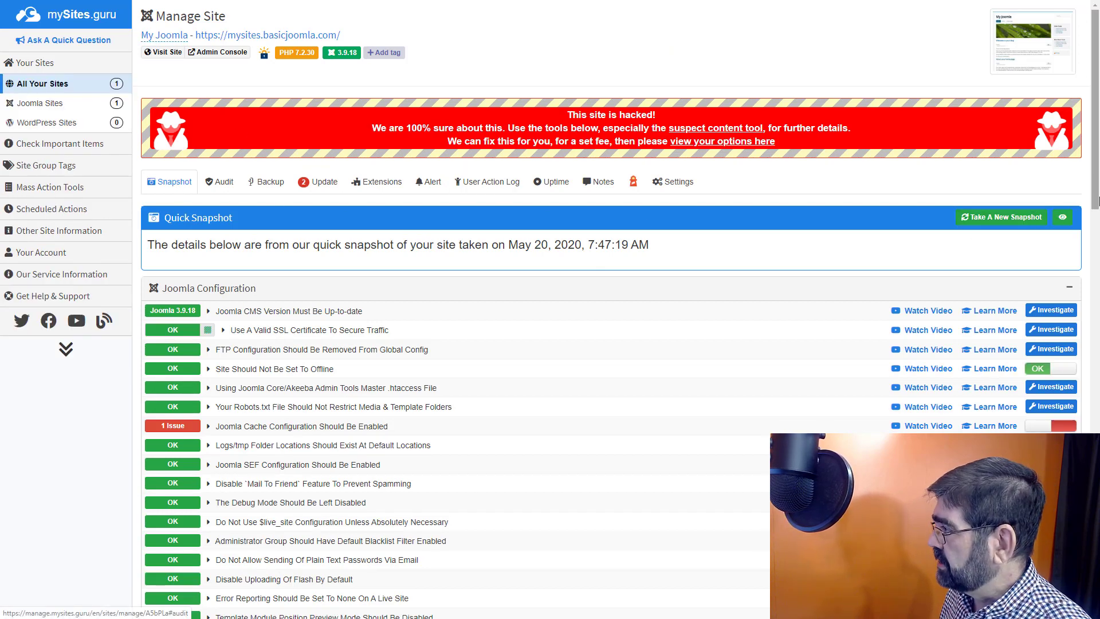
pyautogui.click(1062, 217)
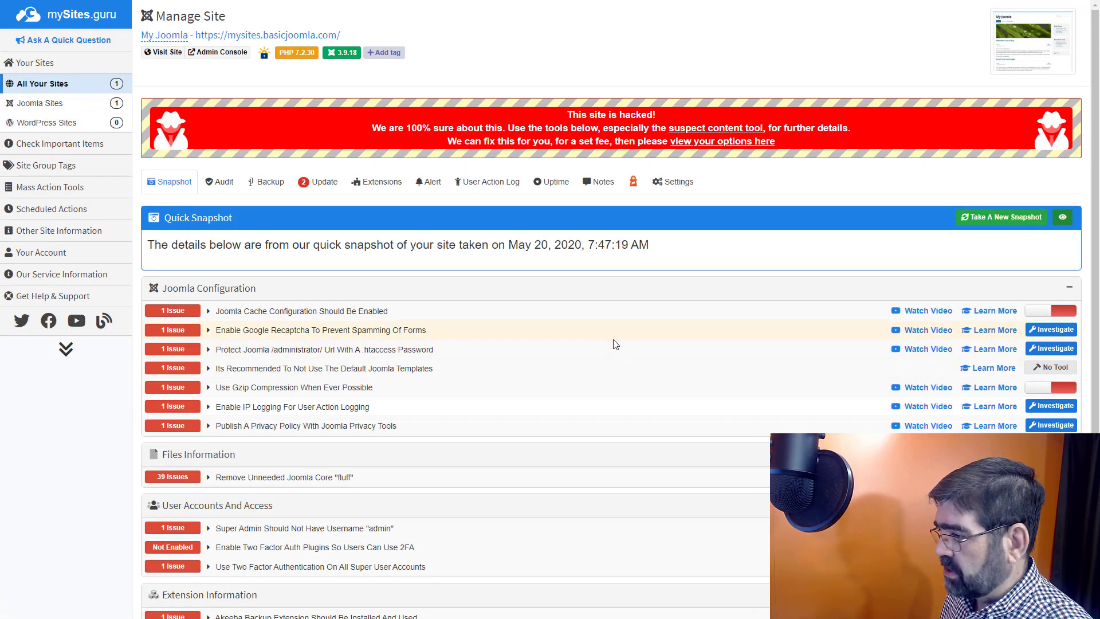
pyautogui.scroll(-3, 616, 344)
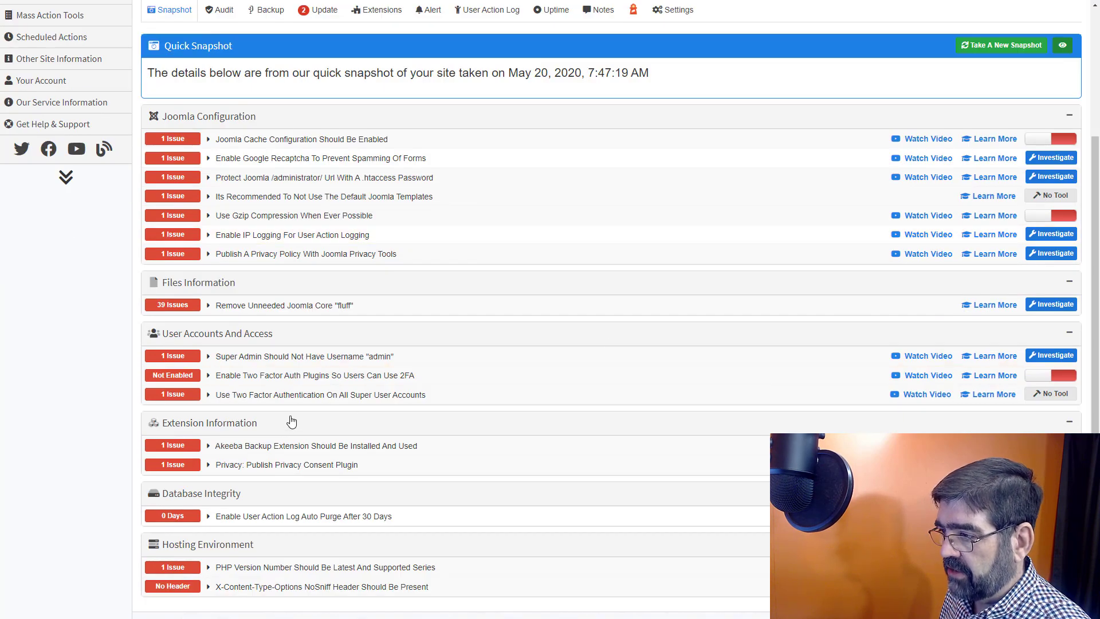
pyautogui.click(1052, 355)
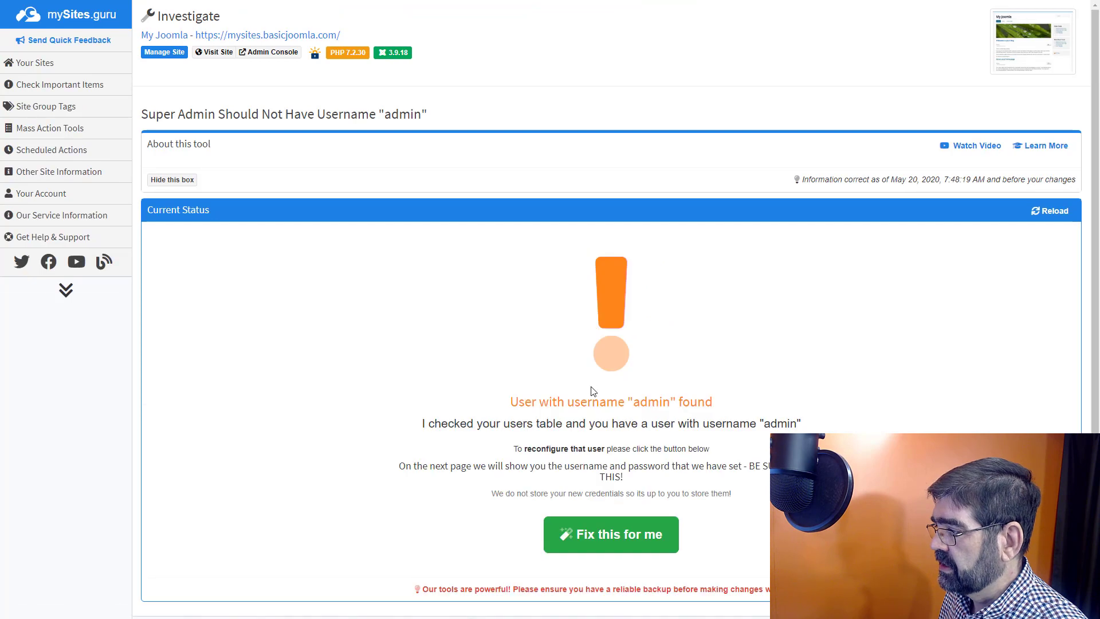
# Have mySites.guru fix the 'admin' username, then copy the new username and password.
pyautogui.click(604, 545)
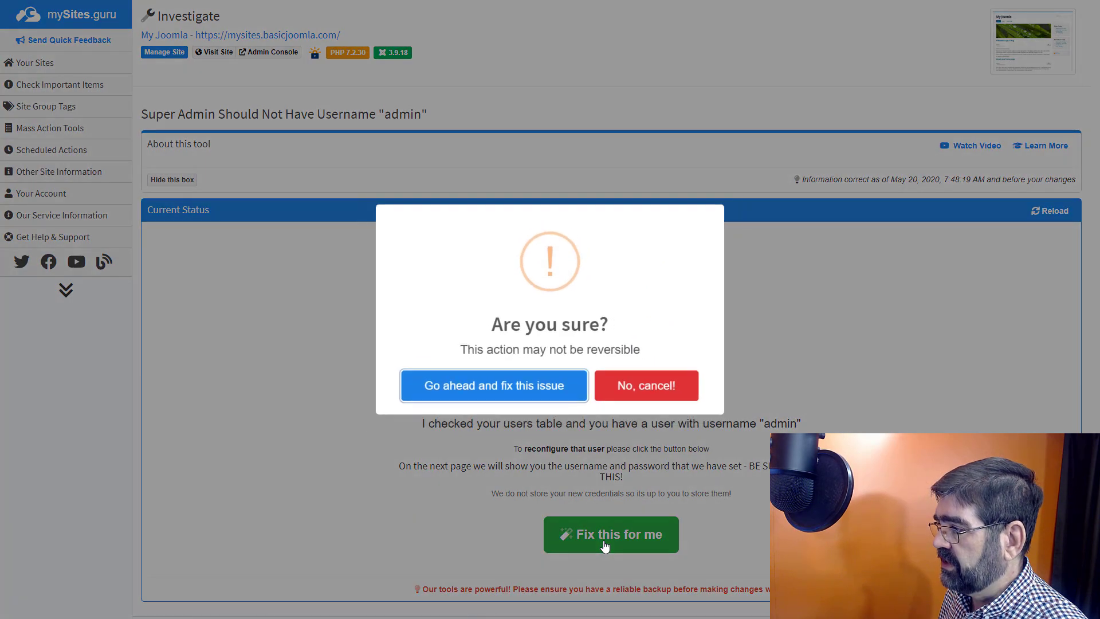
pyautogui.click(497, 397)
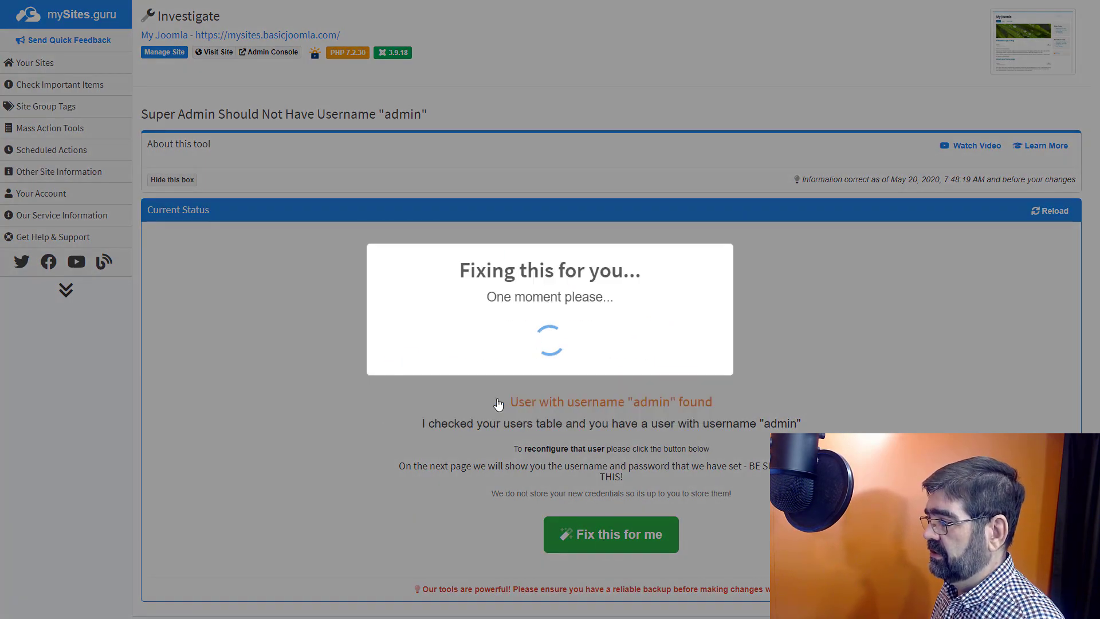
pyautogui.scroll(-2, 487, 359)
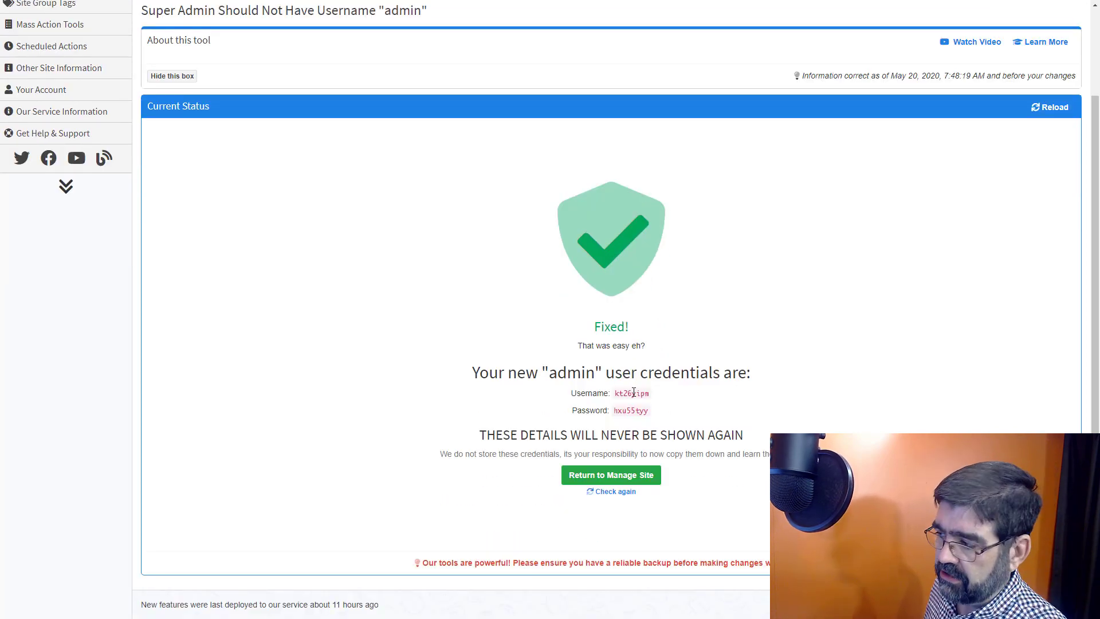
pyautogui.doubleClick(629, 393)
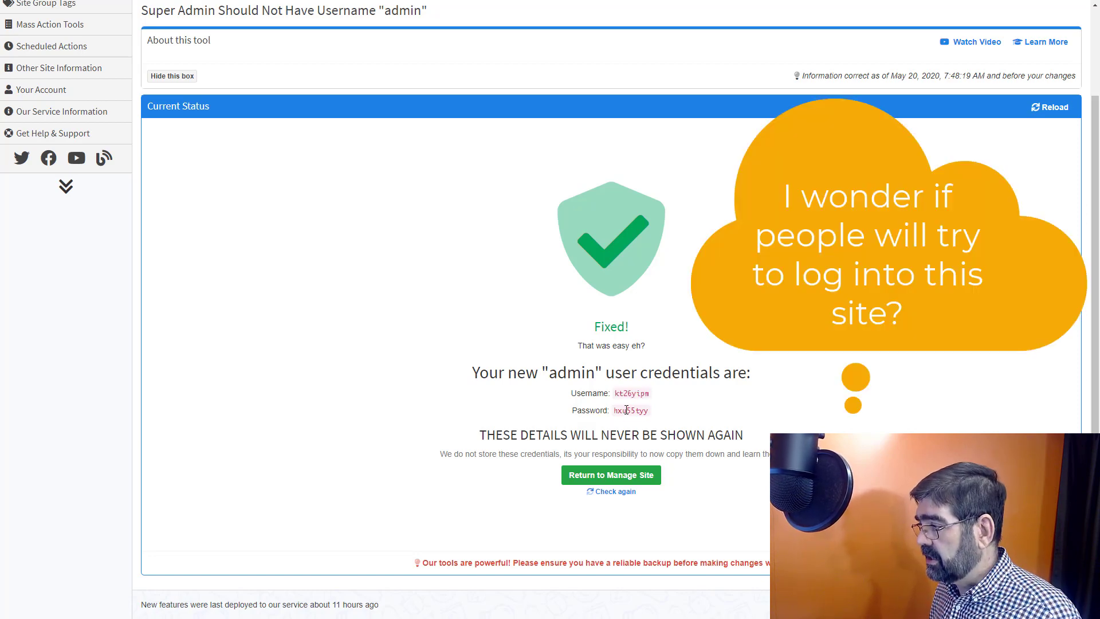
pyautogui.doubleClick(626, 411)
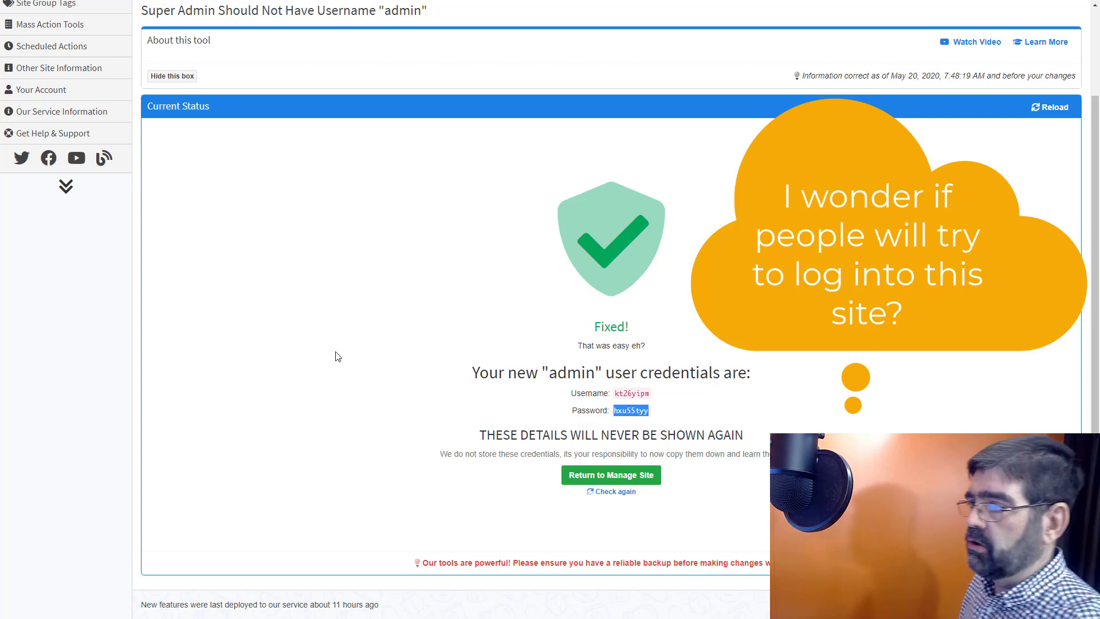
pyautogui.scroll(2, 334, 358)
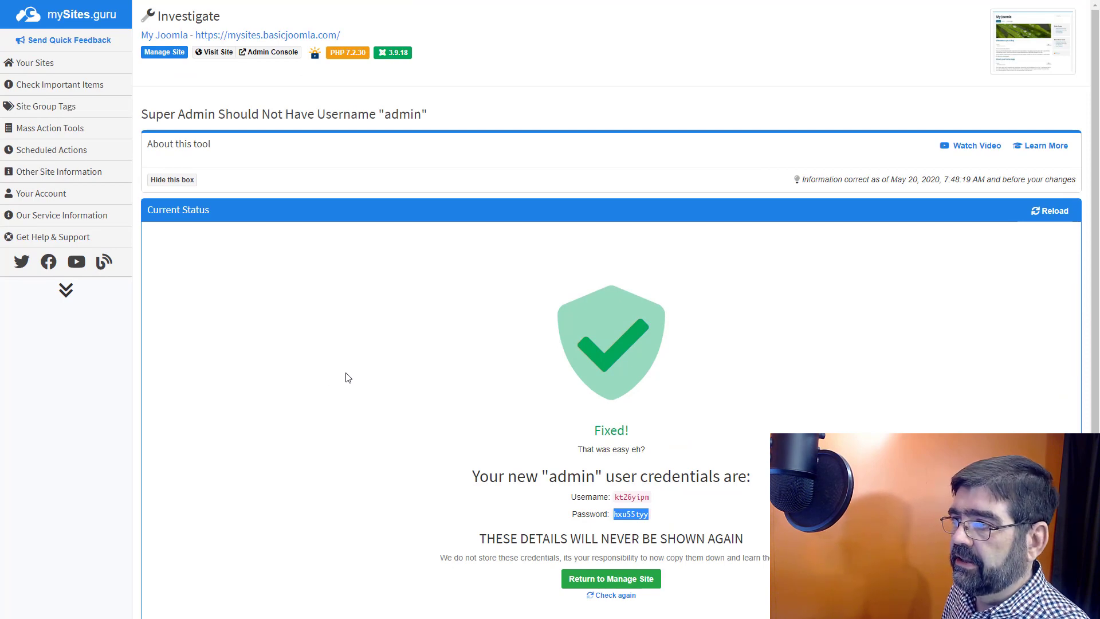
# Delete /plugins/system/green.php from My Joomla's suspect content list.
pyautogui.click(163, 54)
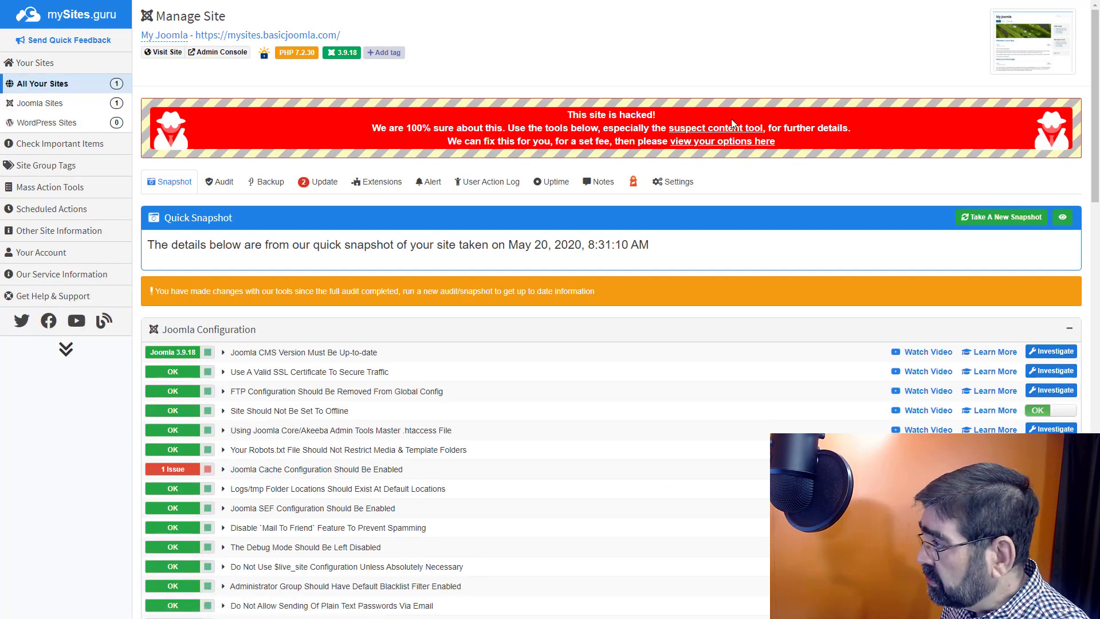
pyautogui.click(711, 129)
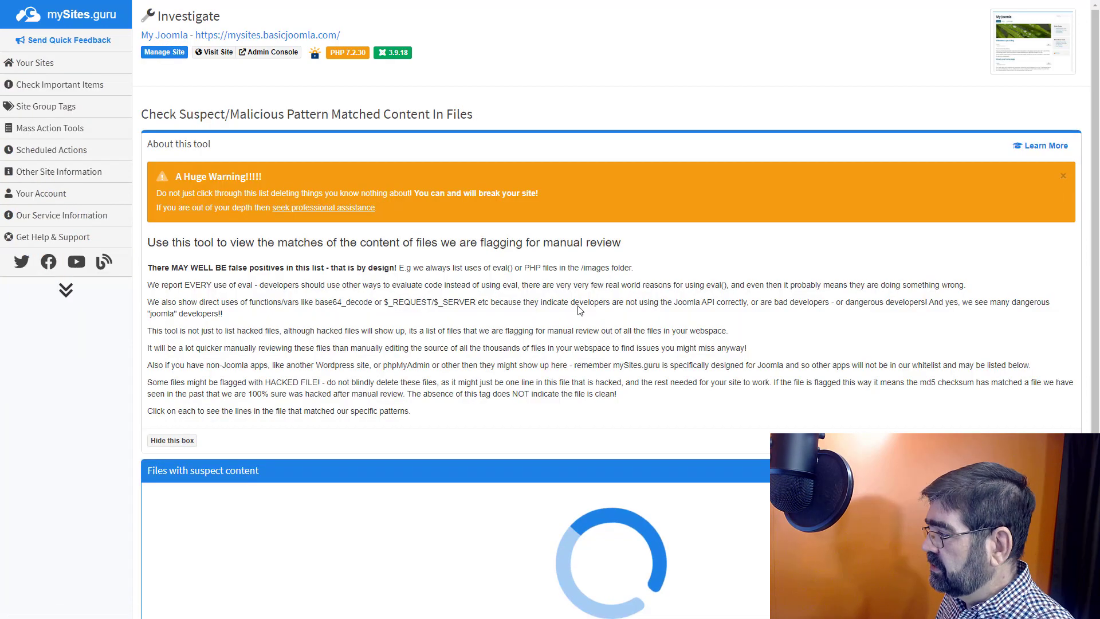
pyautogui.scroll(-1, 579, 310)
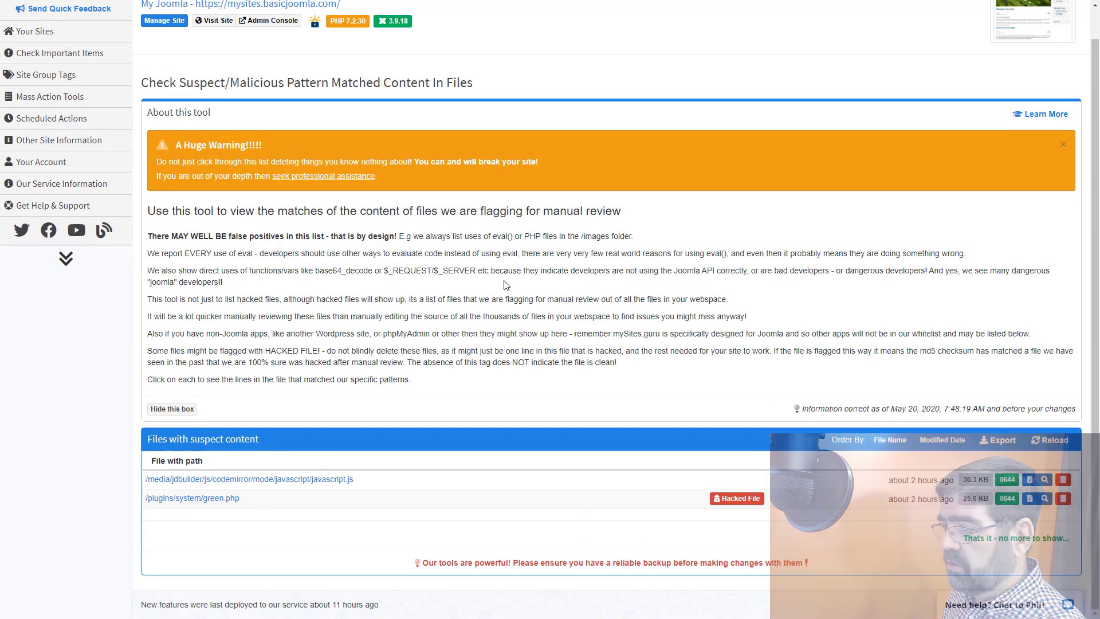
pyautogui.click(1063, 498)
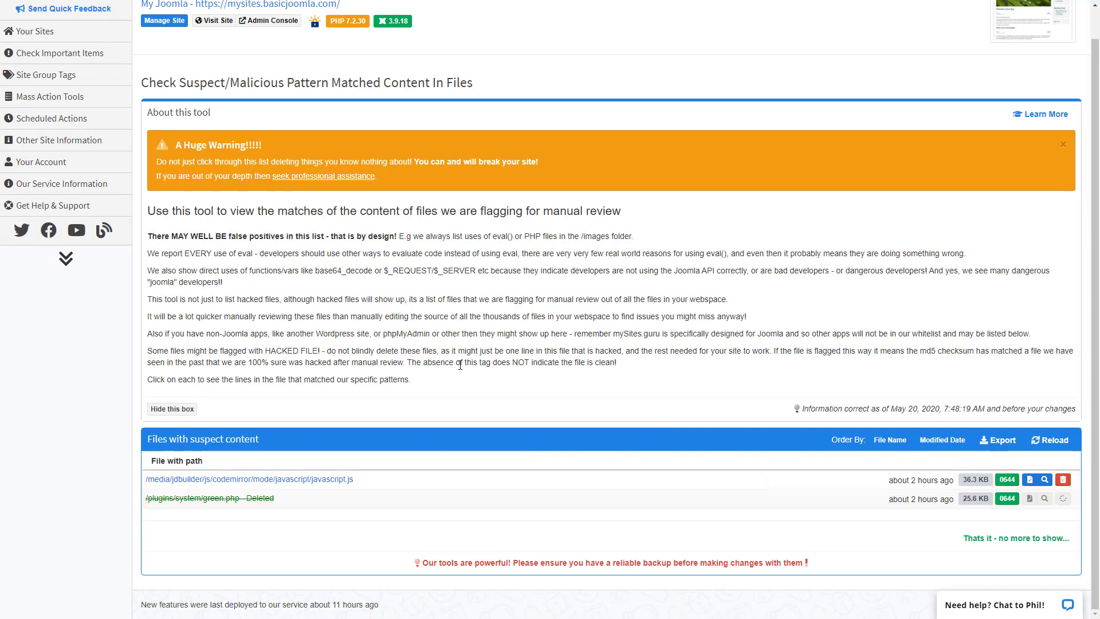
pyautogui.scroll(1, 461, 365)
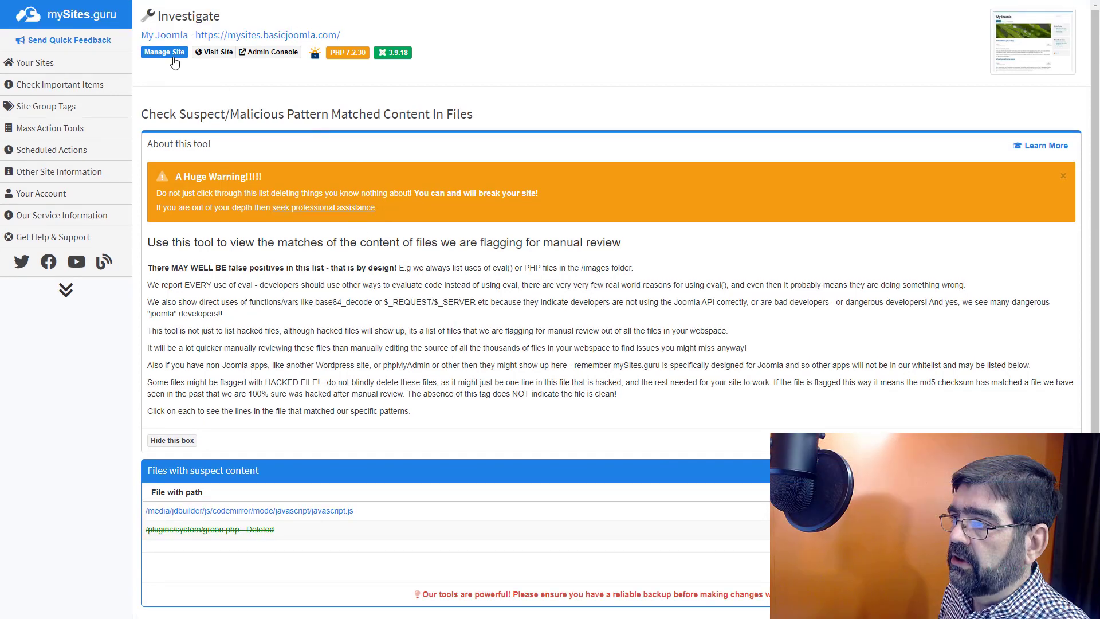
# Go to the Upgrades & Updates overview under Check Important Items.
pyautogui.click(162, 57)
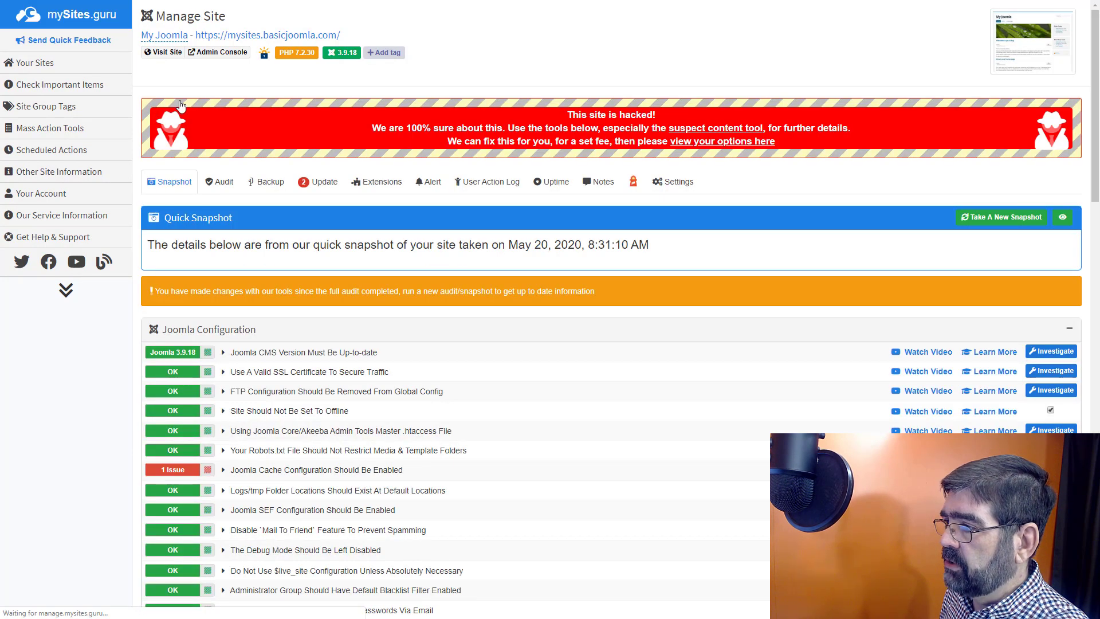
pyautogui.click(313, 189)
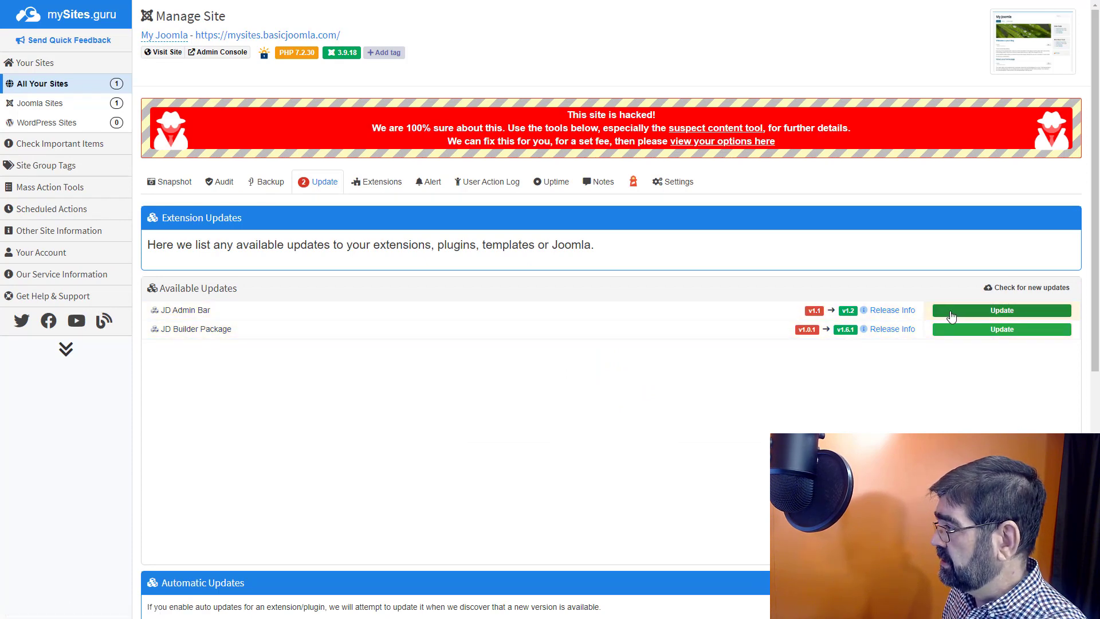
pyautogui.click(62, 143)
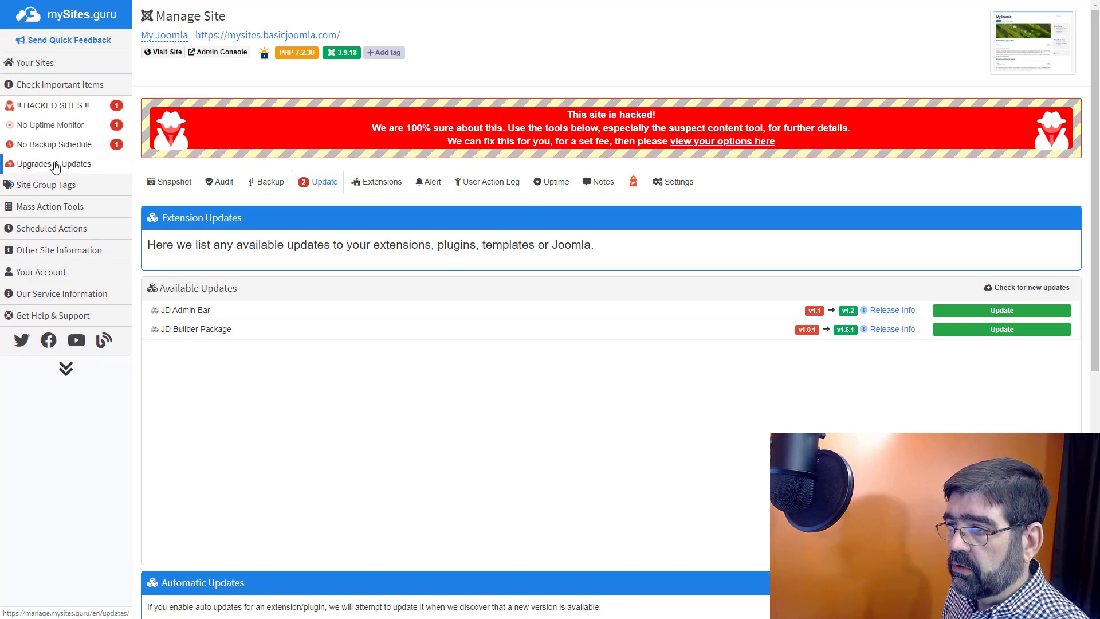
pyautogui.click(55, 165)
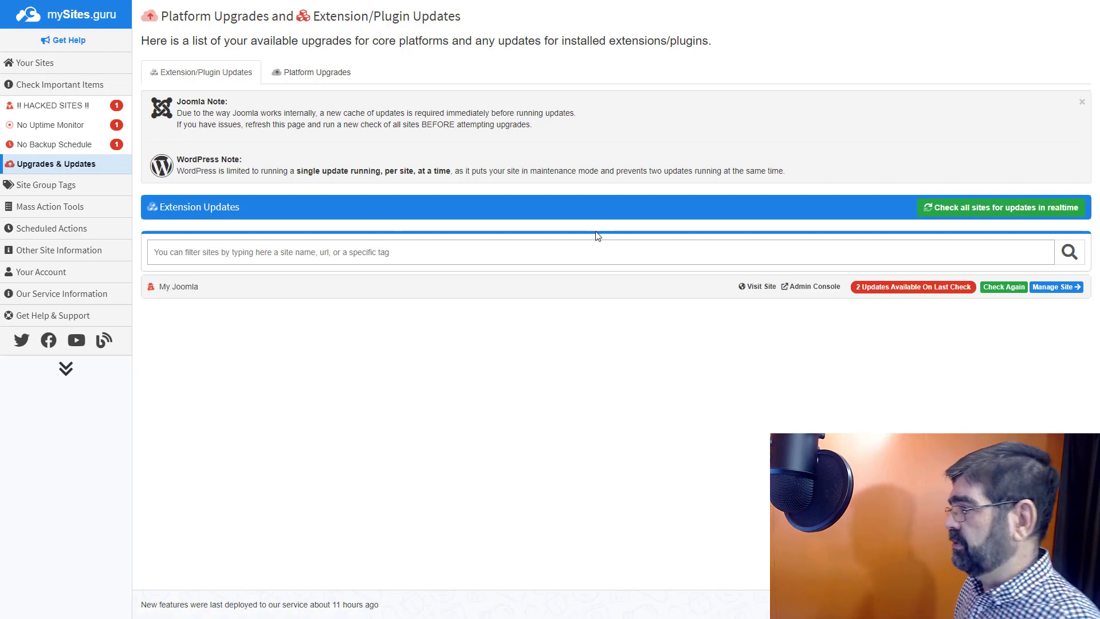
# Check all sites for updates, then update JD Admin Bar and JD Builder Package.
pyautogui.click(981, 213)
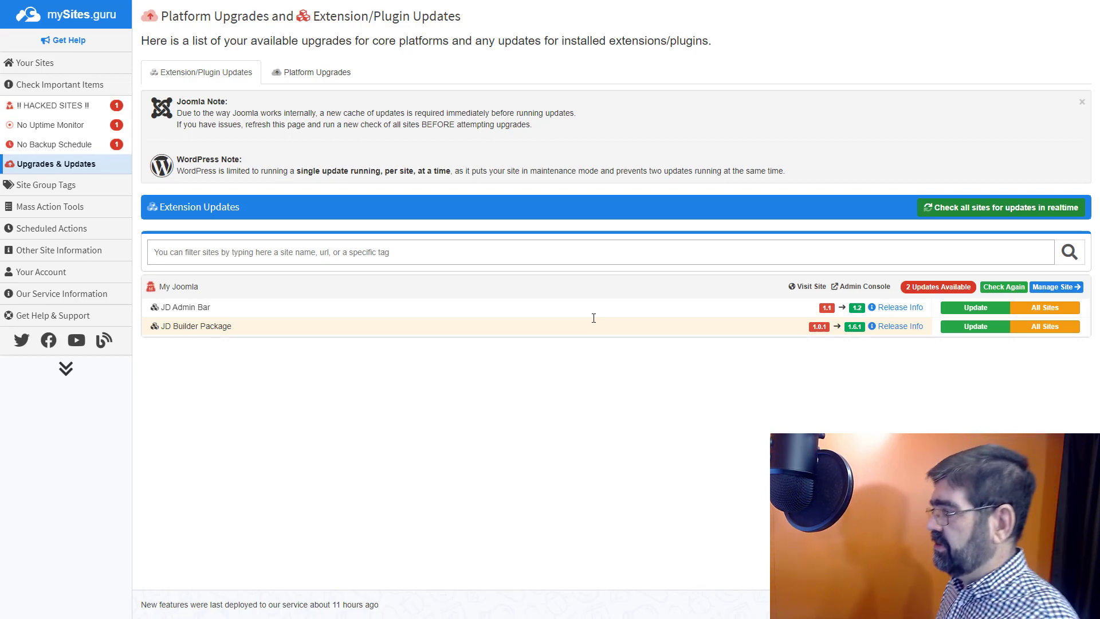
pyautogui.click(978, 310)
pyautogui.click(977, 328)
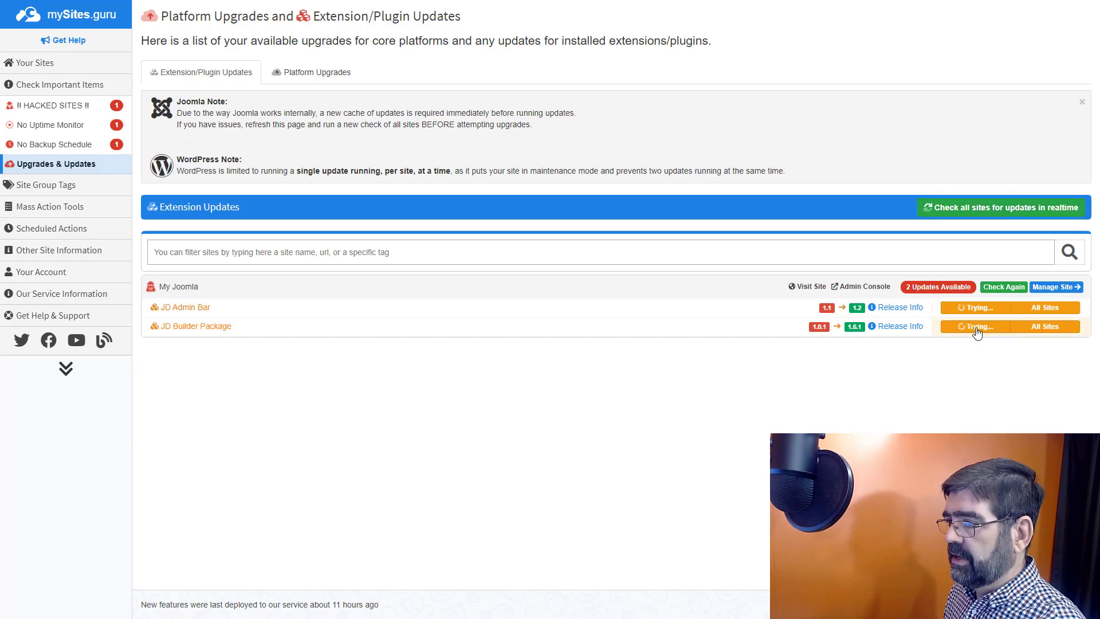